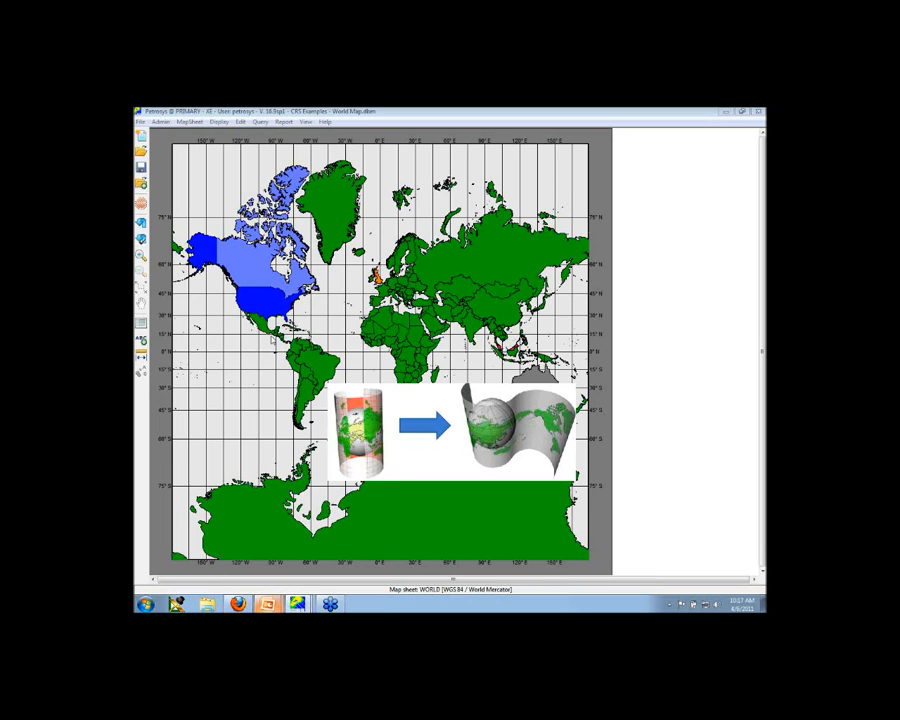
Open the map file Regional background.dbm with its map sheet and display settings, discarding changes to the current map
left_click(141, 150)
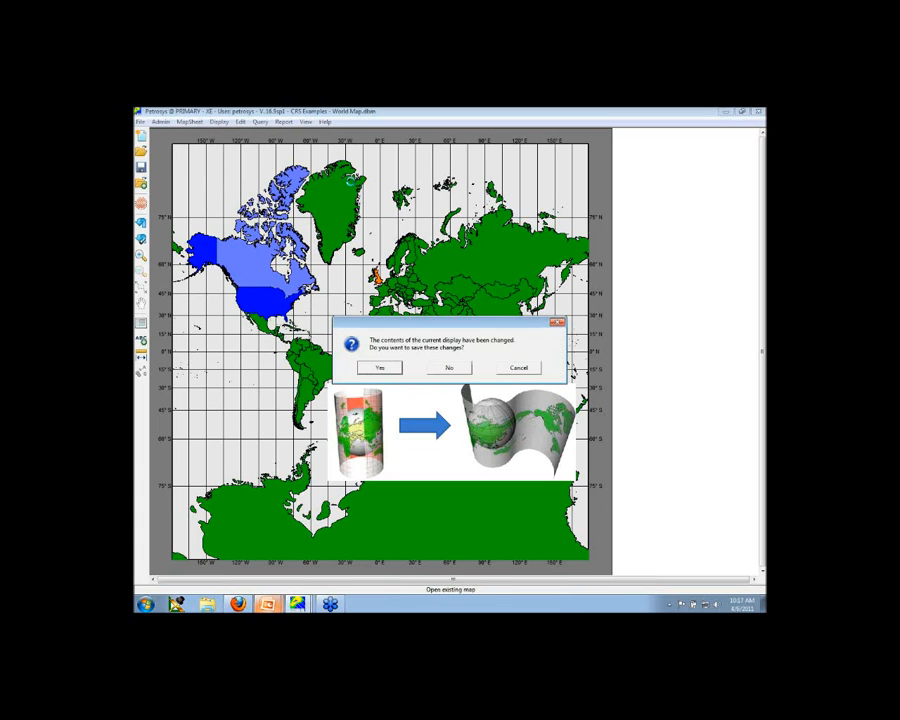
left_click(450, 367)
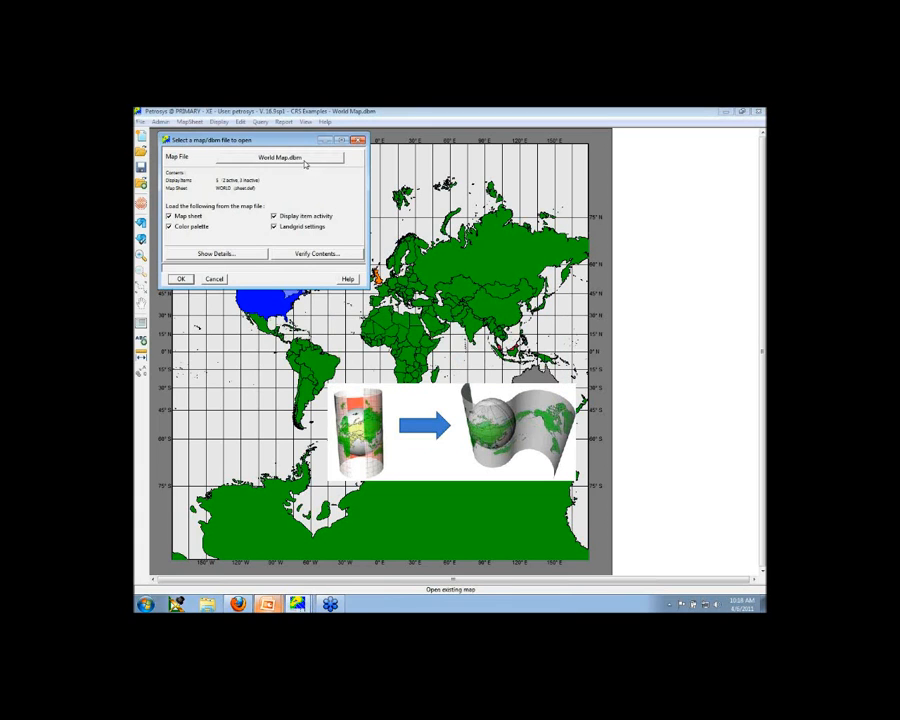
left_click(305, 163)
double_click(300, 312)
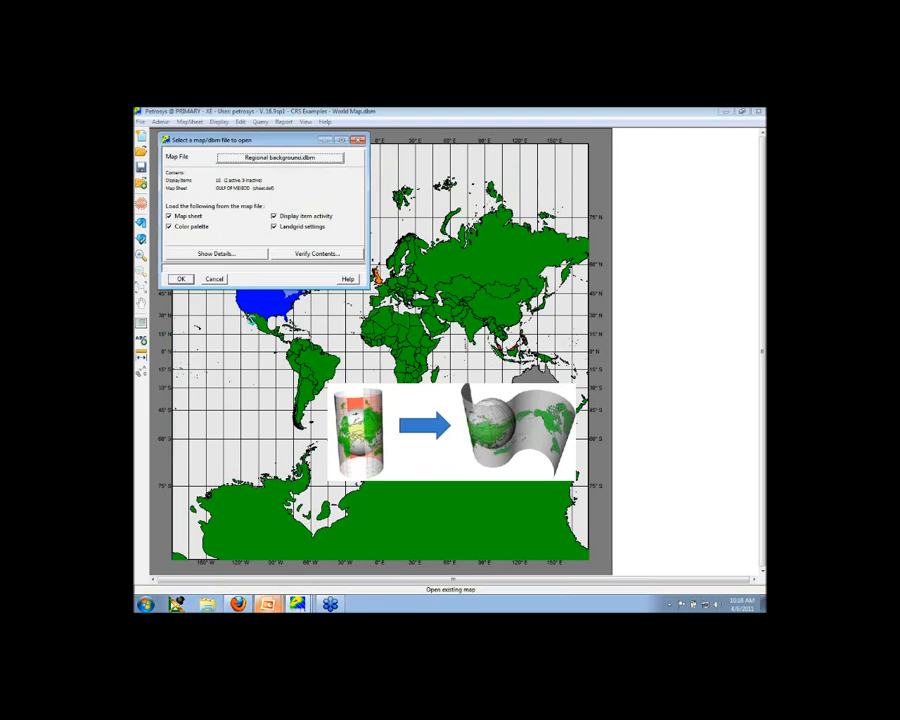
left_click(184, 279)
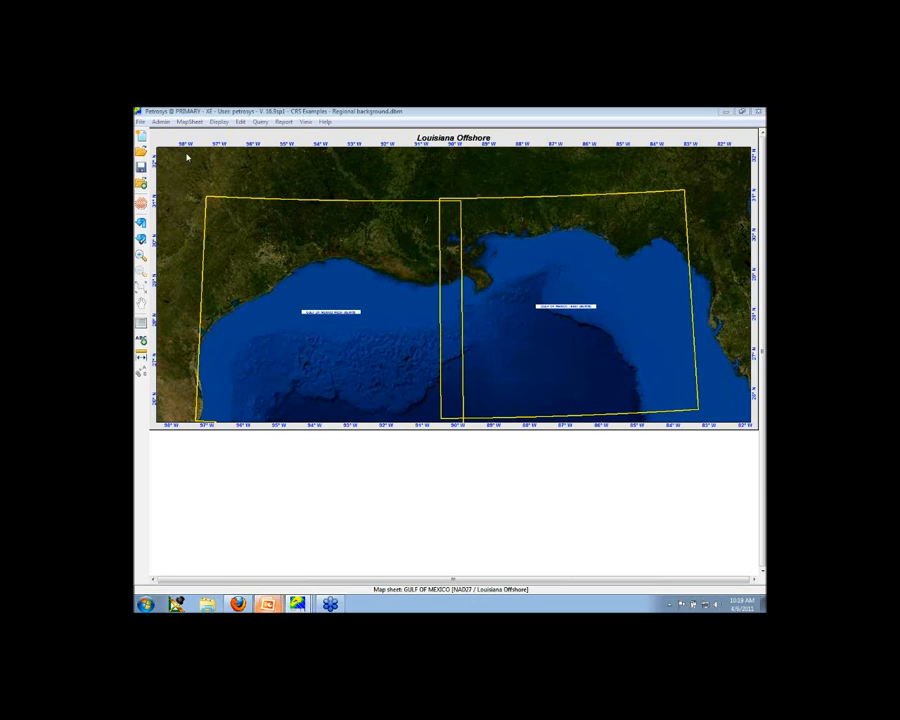
Examine the projection details of the GULF OF MEXICO map sheet and close them without making changes
left_click(190, 122)
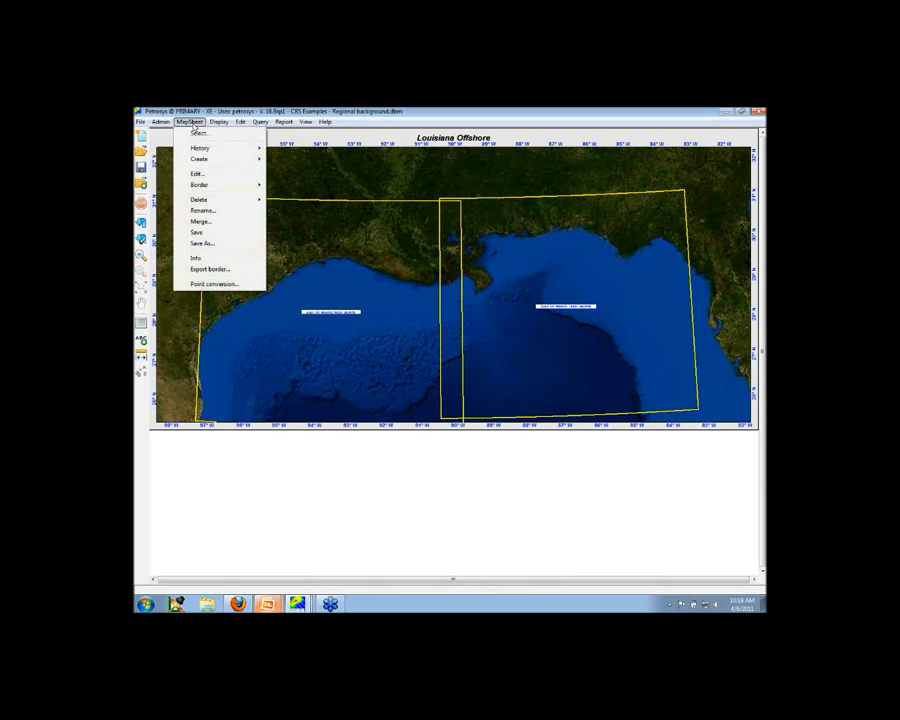
left_click(197, 173)
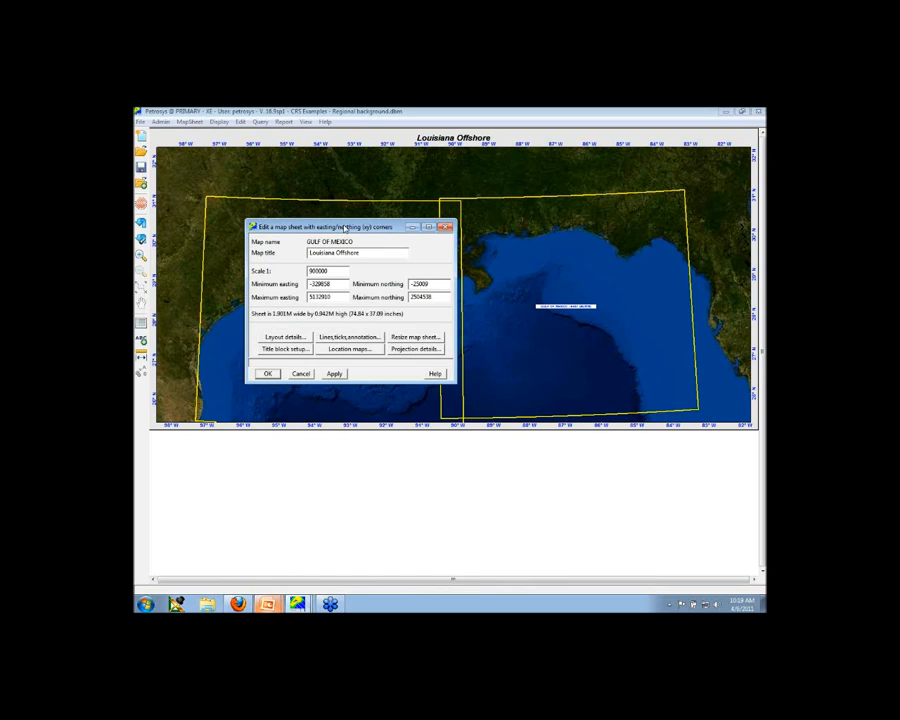
left_click(415, 349)
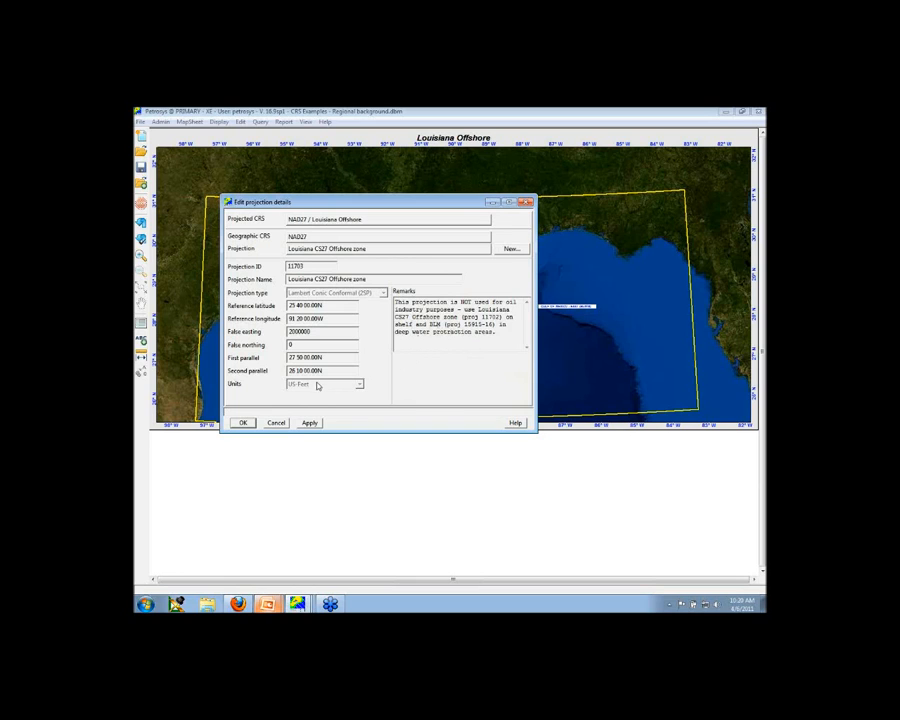
left_click(275, 423)
left_click(297, 376)
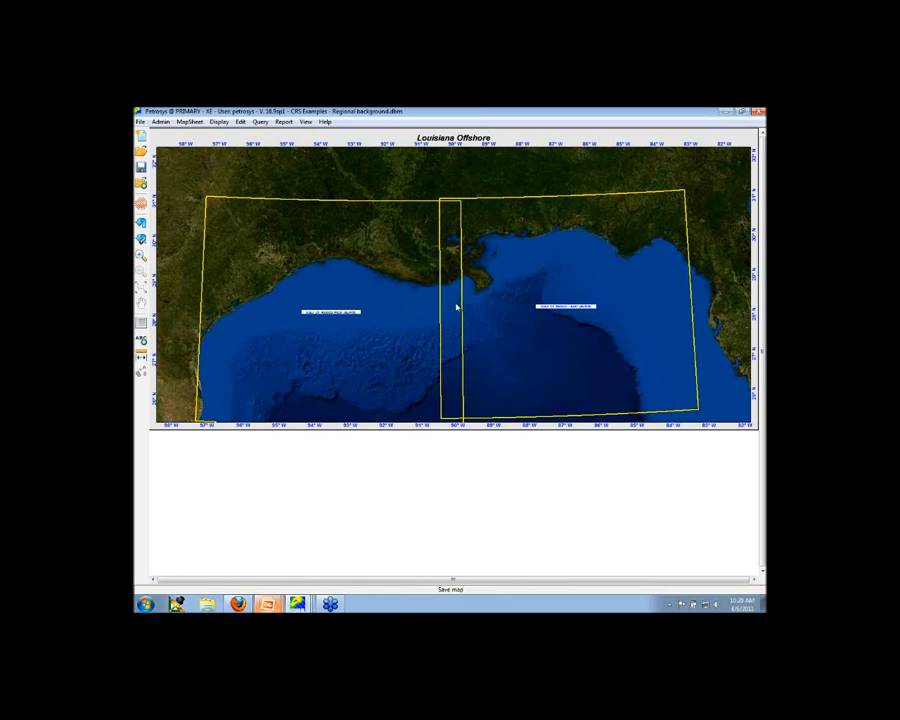
Open the map file Well Shift.dbm from the CRS Examples folder, discarding changes to the current map
left_click(141, 151)
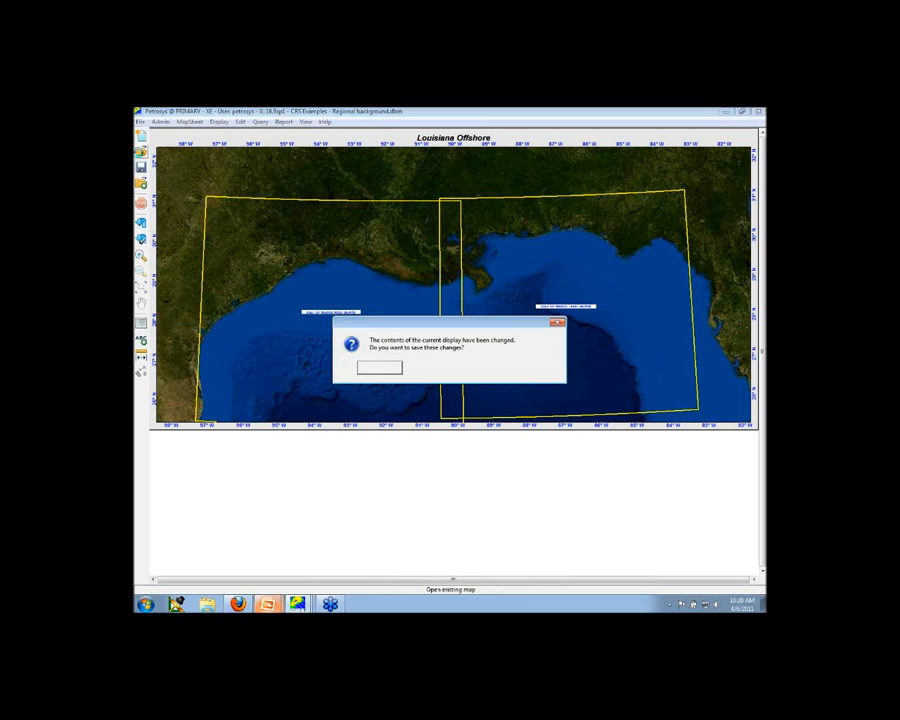
left_click(450, 368)
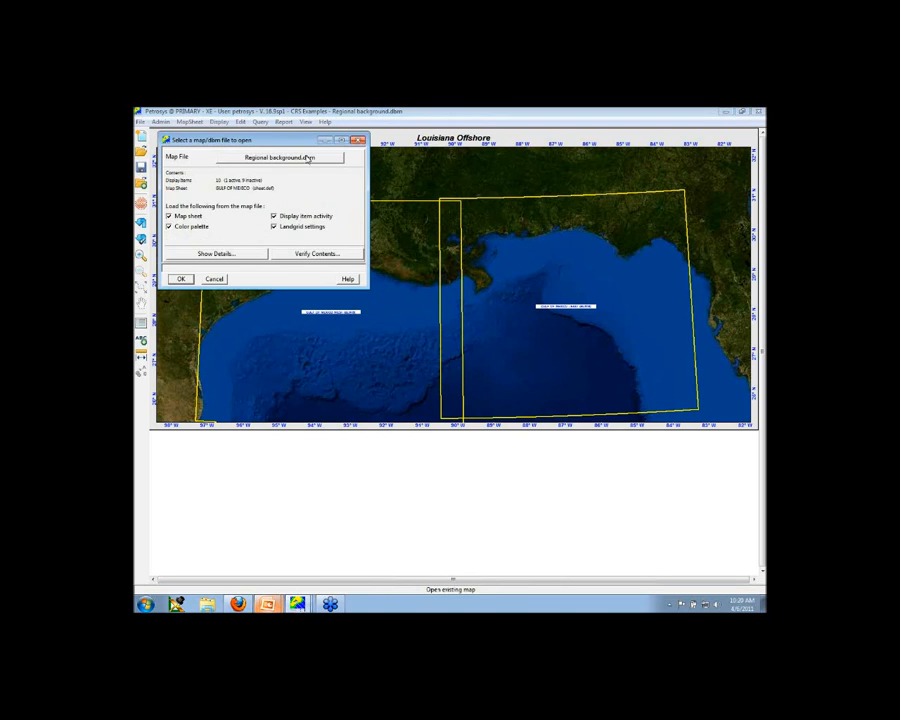
left_click(280, 157)
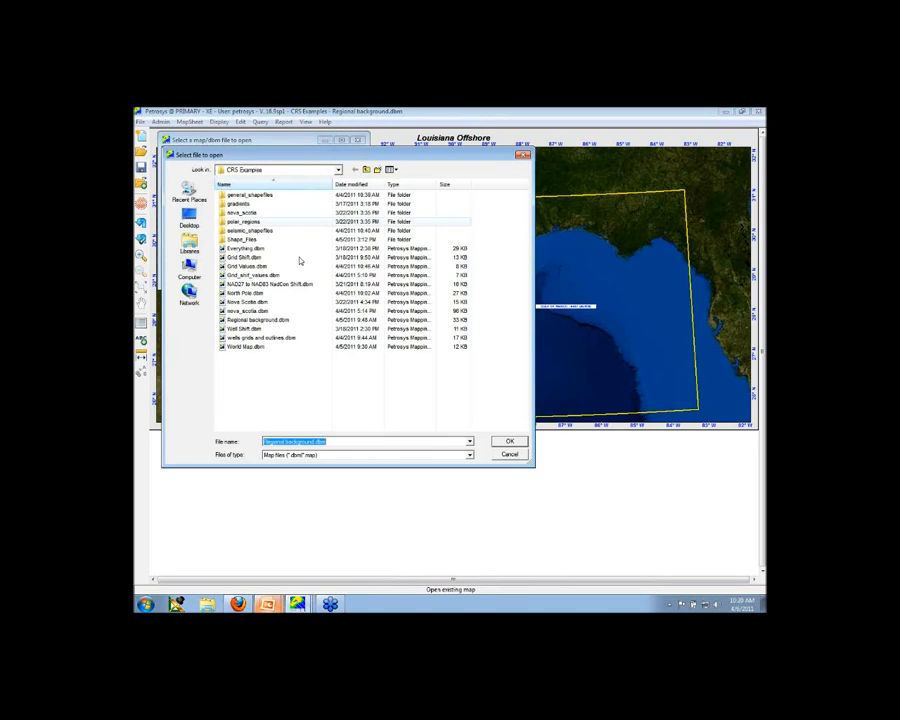
left_click(244, 329)
double_click(244, 331)
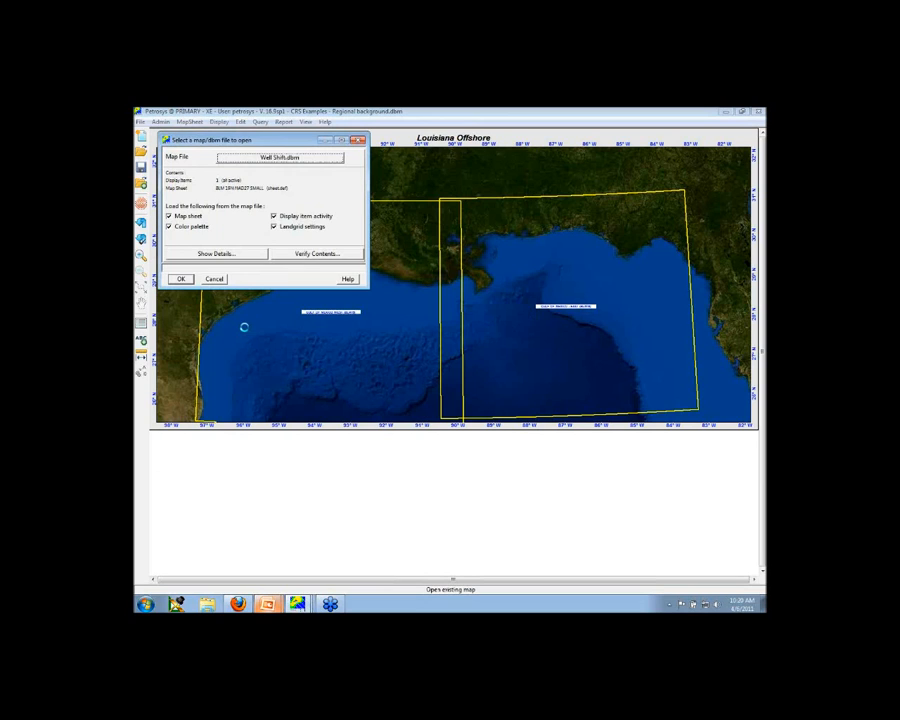
key("Return")
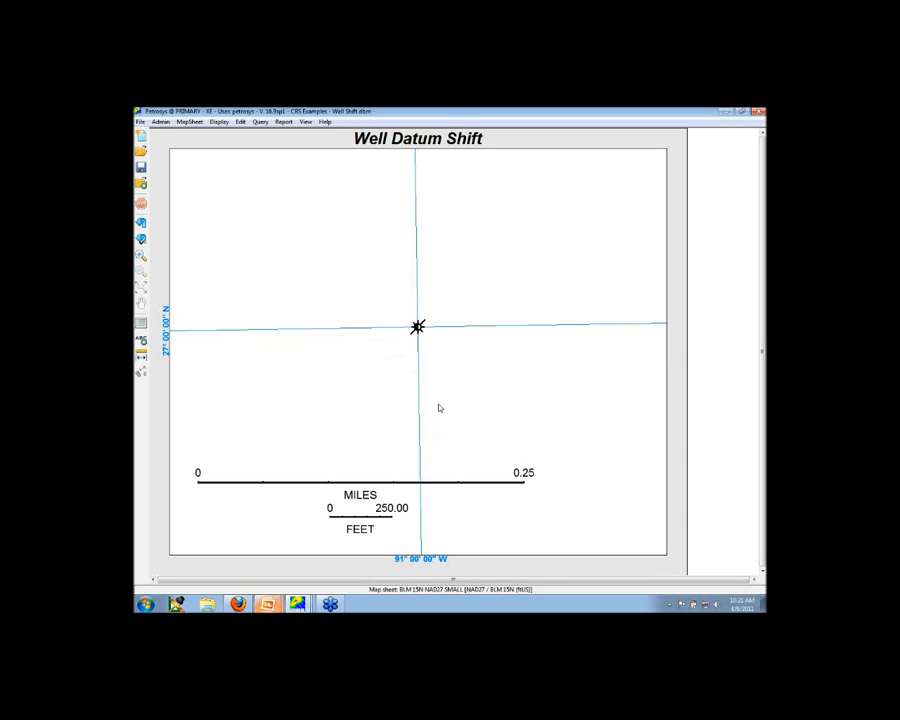
Examine the location and geodetic datum in the header of the well at the grid-line intersection, then close it
left_click(419, 330)
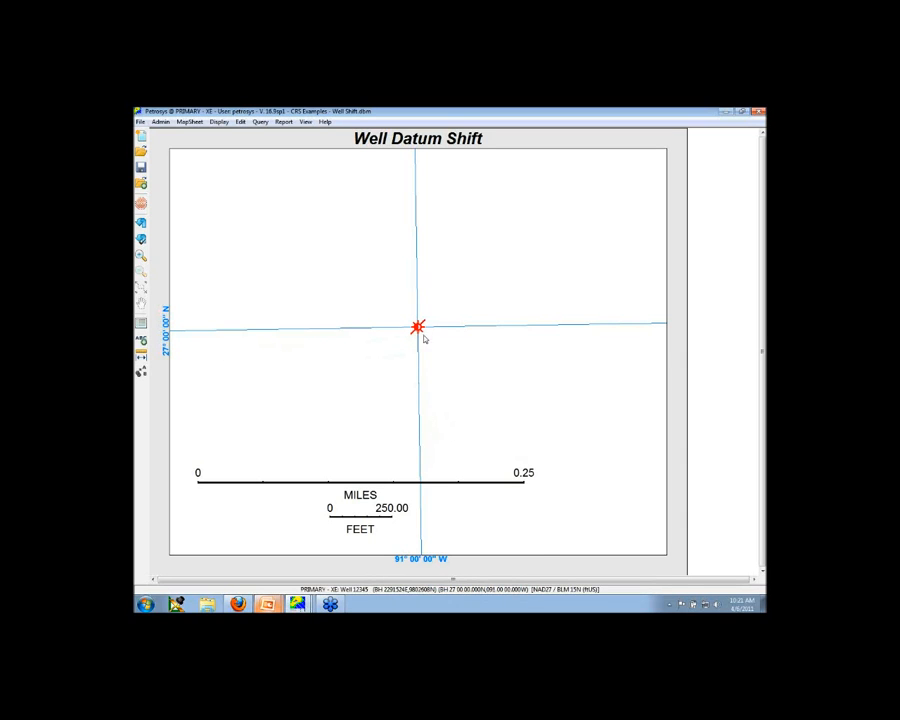
right_click(424, 337)
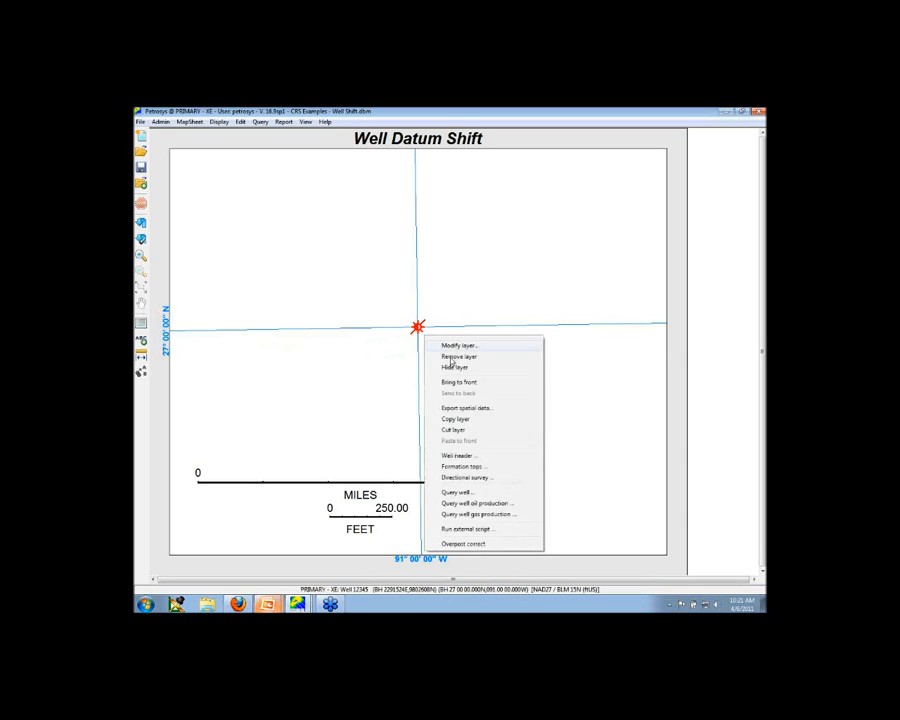
left_click(474, 455)
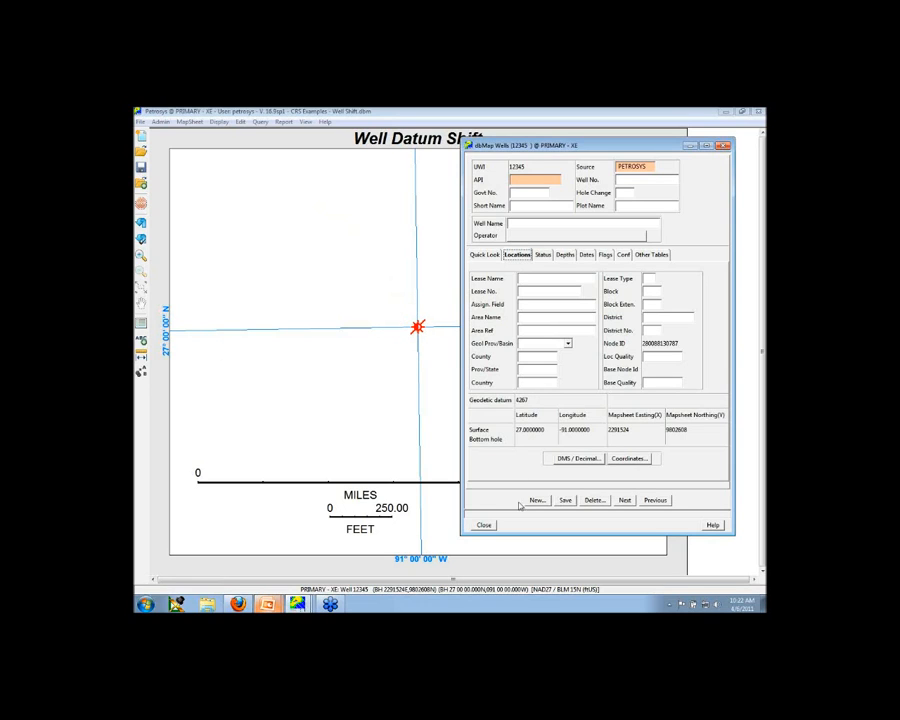
left_click(484, 526)
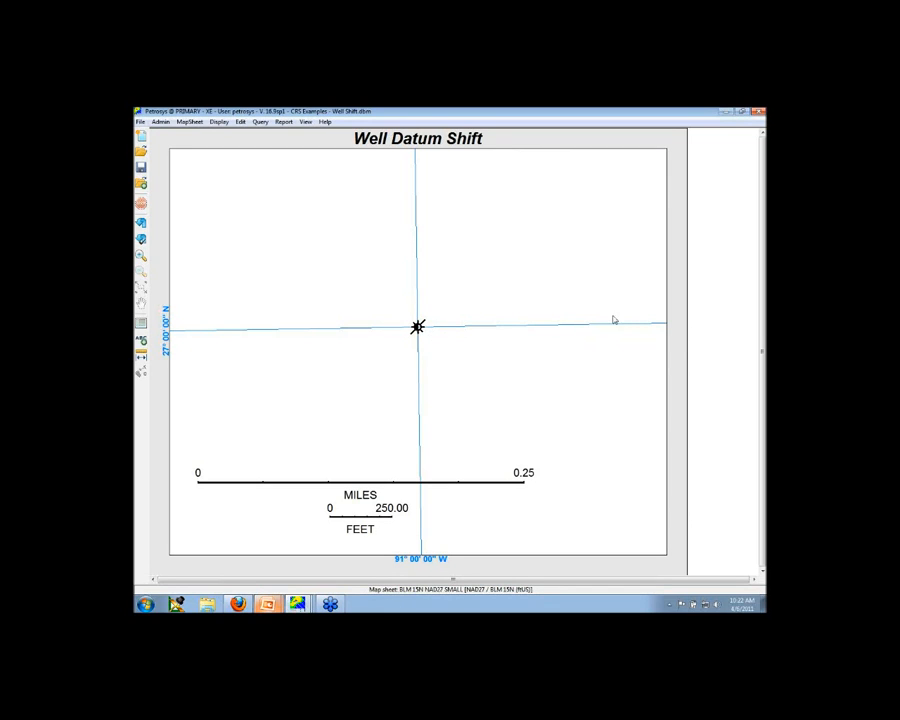
Change the well layer's data selection file to NAD83.wsl and redraw the well
left_click(418, 328)
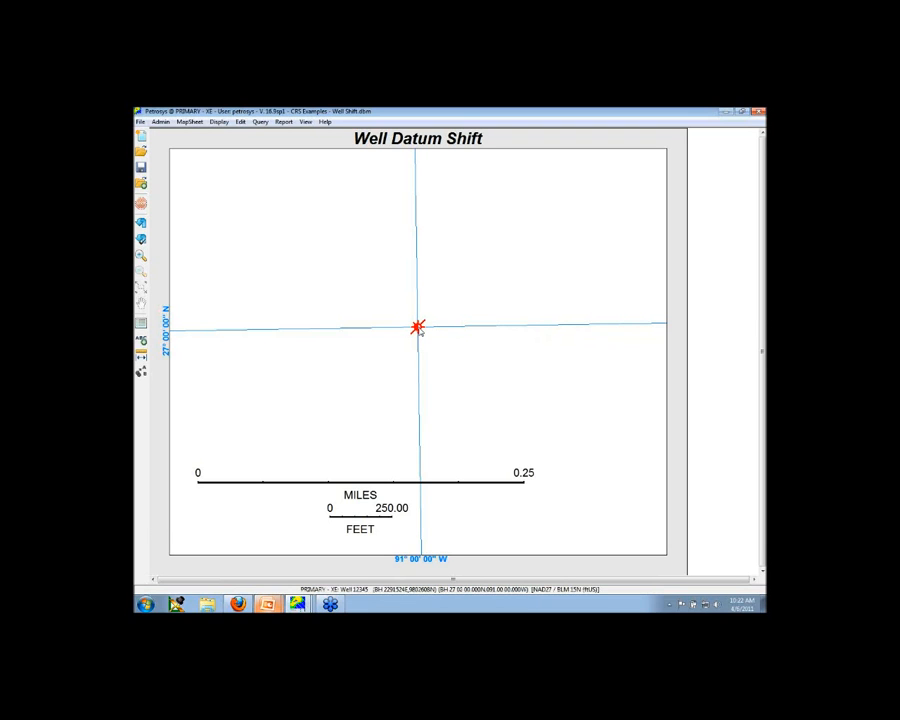
double_click(419, 331)
left_click_drag(349, 127, 705, 146)
left_click(650, 235)
double_click(569, 272)
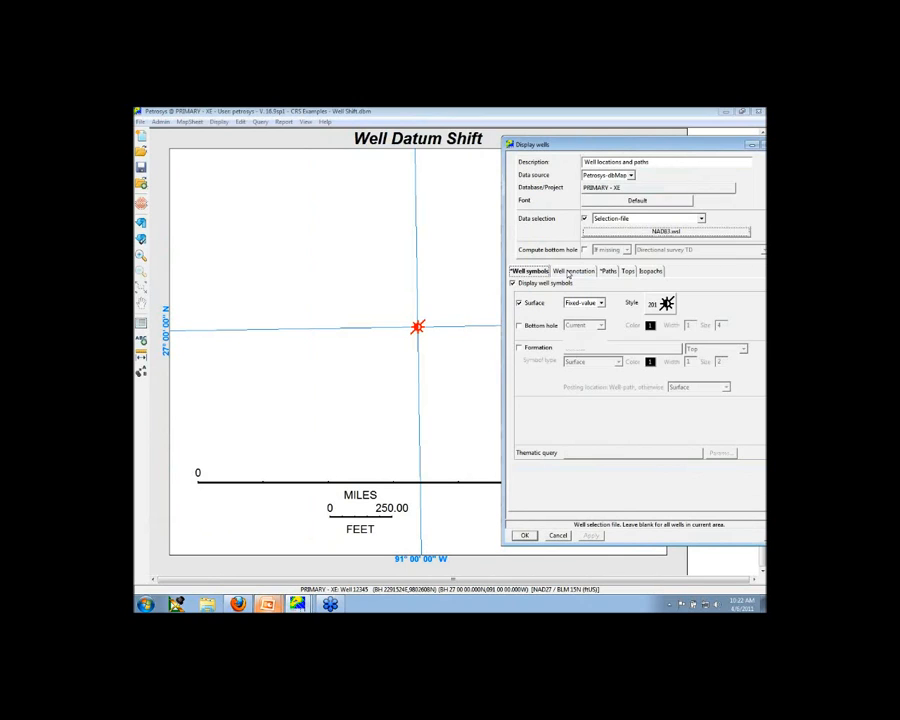
left_click(524, 535)
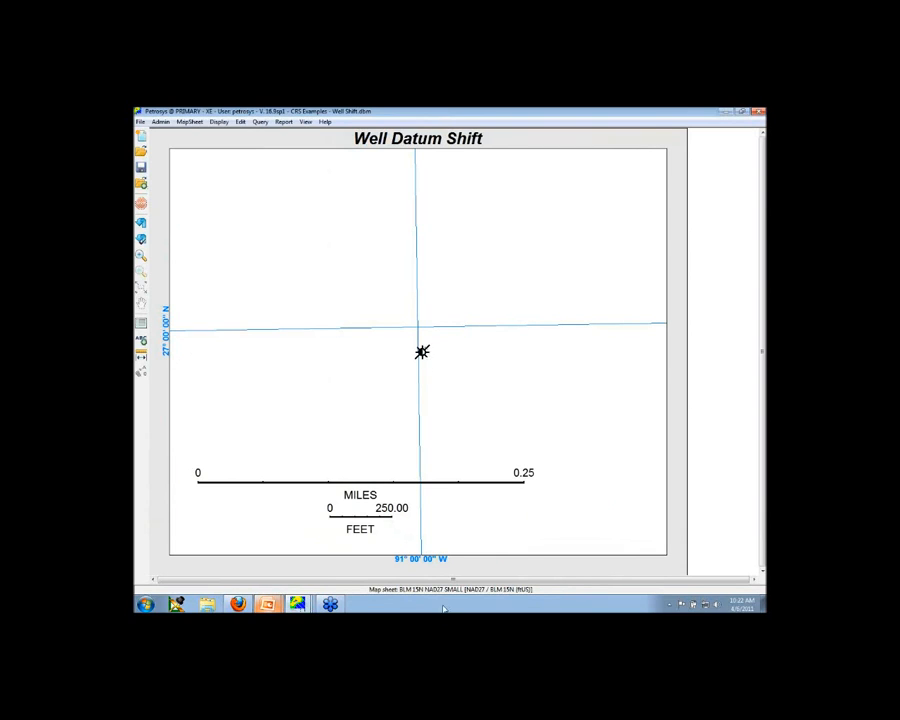
Examine the location and geodetic datum in the header of the well just south of the grid-line intersection, then close it
left_click(423, 353)
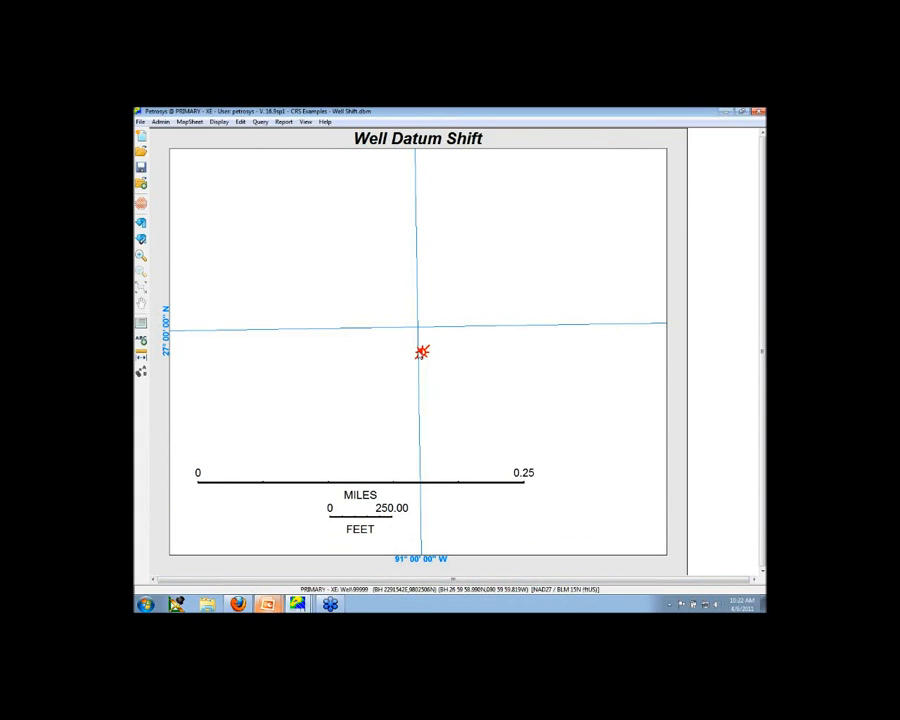
right_click(422, 354)
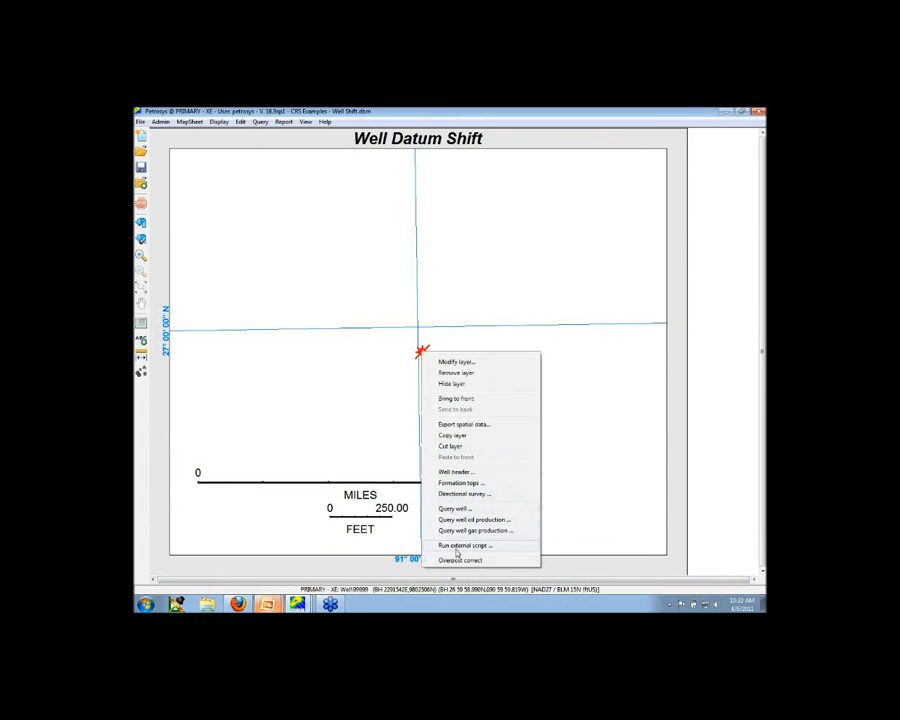
left_click(455, 474)
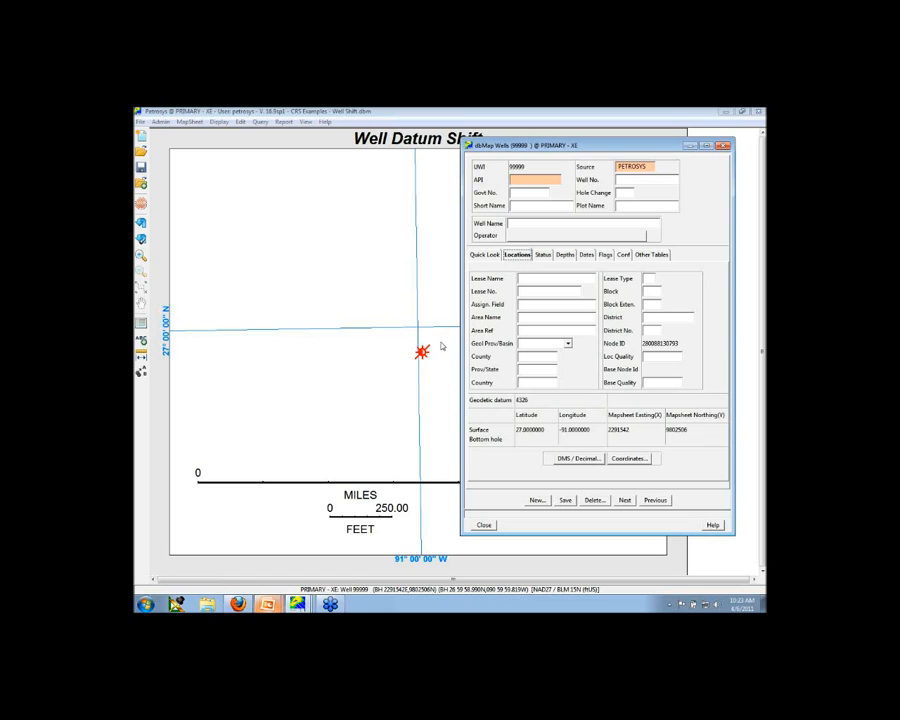
left_click(483, 524)
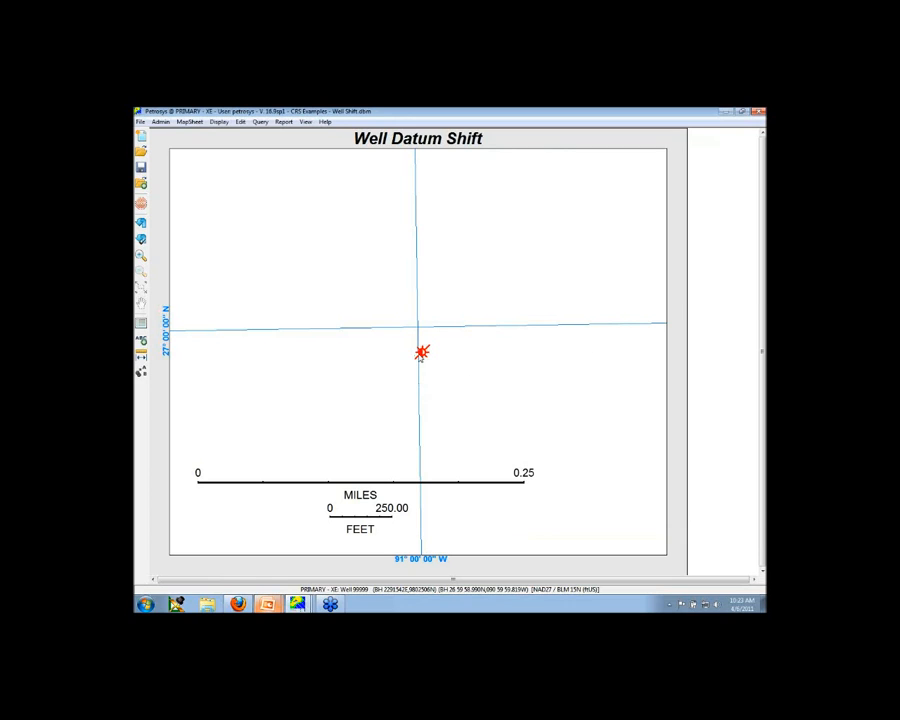
Change the well layer's data selection file to Both Wells.wsl to display both wells together
double_click(421, 355)
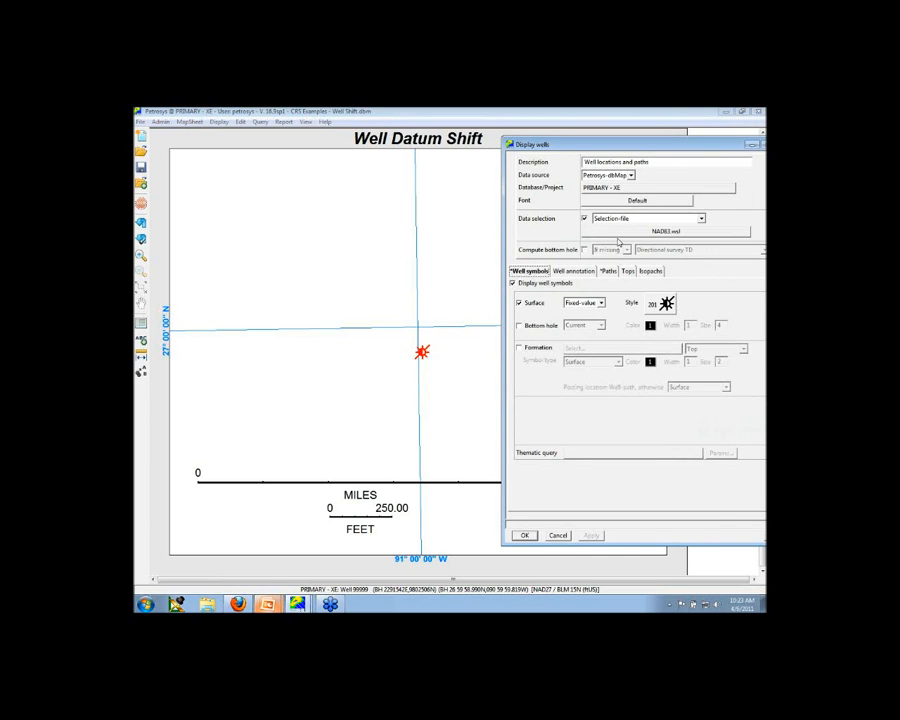
left_click(619, 233)
double_click(590, 258)
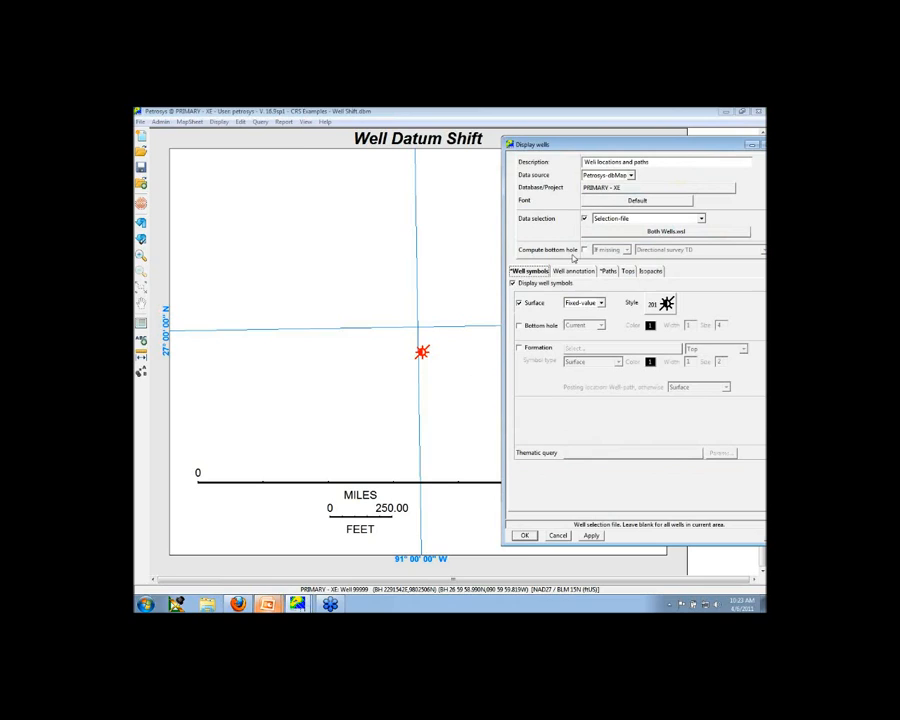
left_click(524, 535)
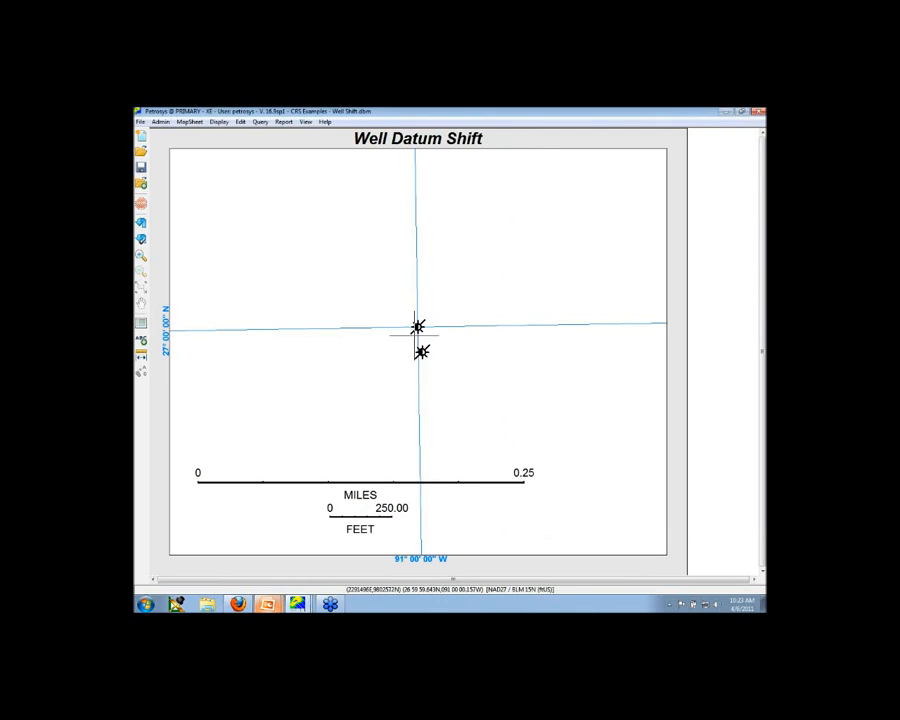
Measure the distance and bearing from the well at the grid-line intersection to the shifted well south of it
left_click_drag(417, 327, 422, 352)
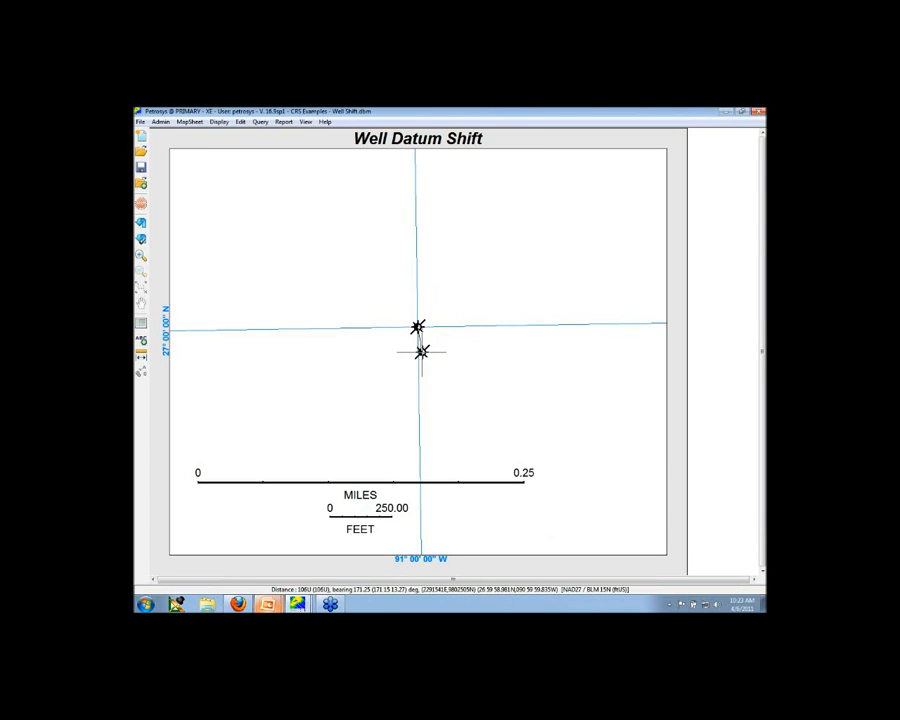
left_click_drag(421, 352, 421, 352)
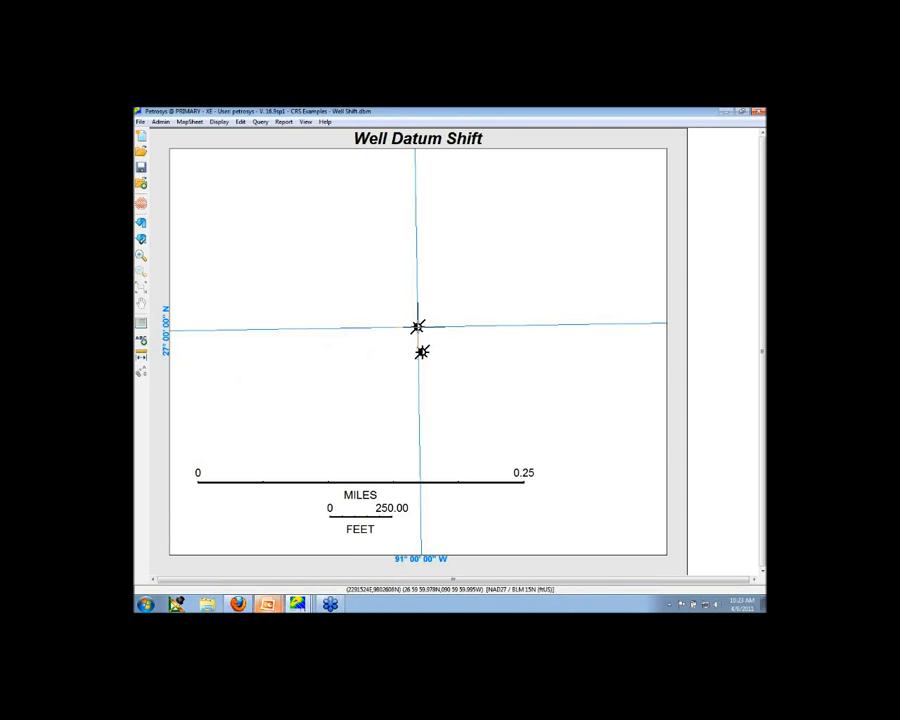
left_click_drag(417, 326, 421, 352)
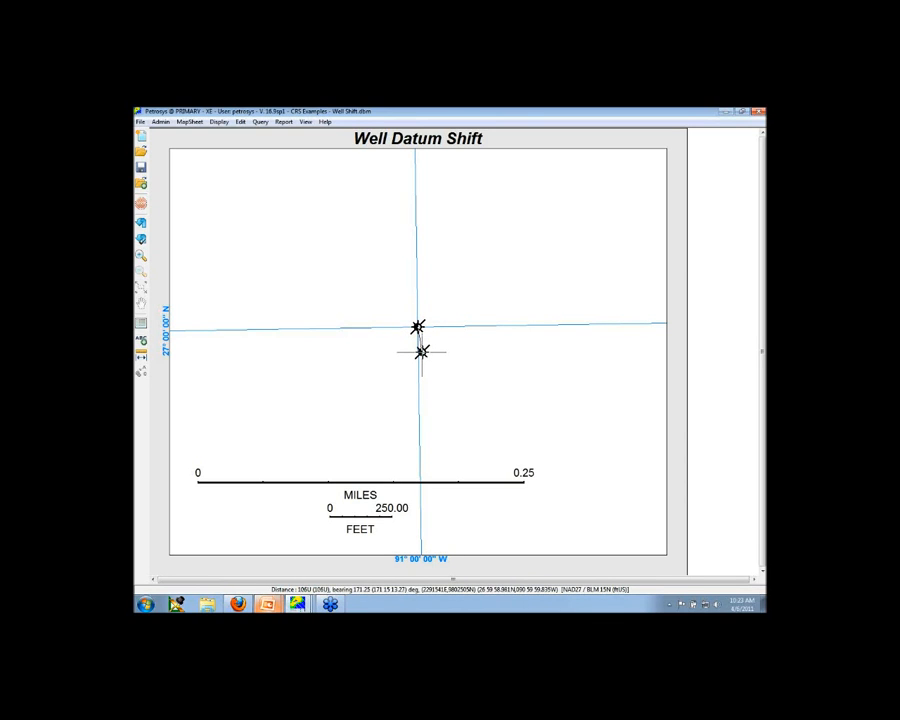
left_click_drag(421, 352, 421, 352)
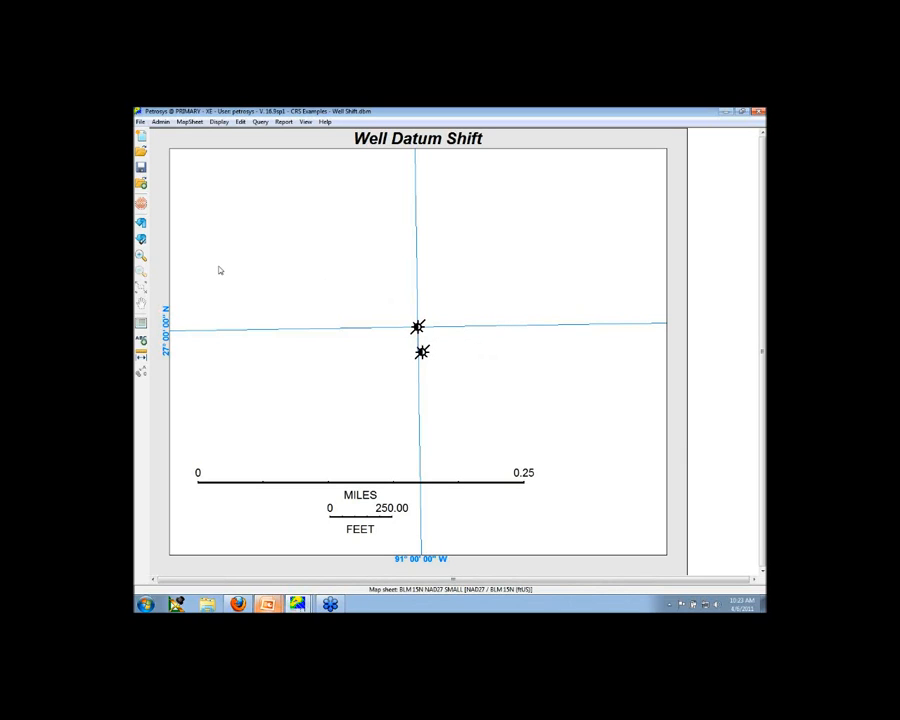
Open the map file NAD27 to NAD83 NadCon Shift.dbm, discarding changes to the well map
left_click(141, 201)
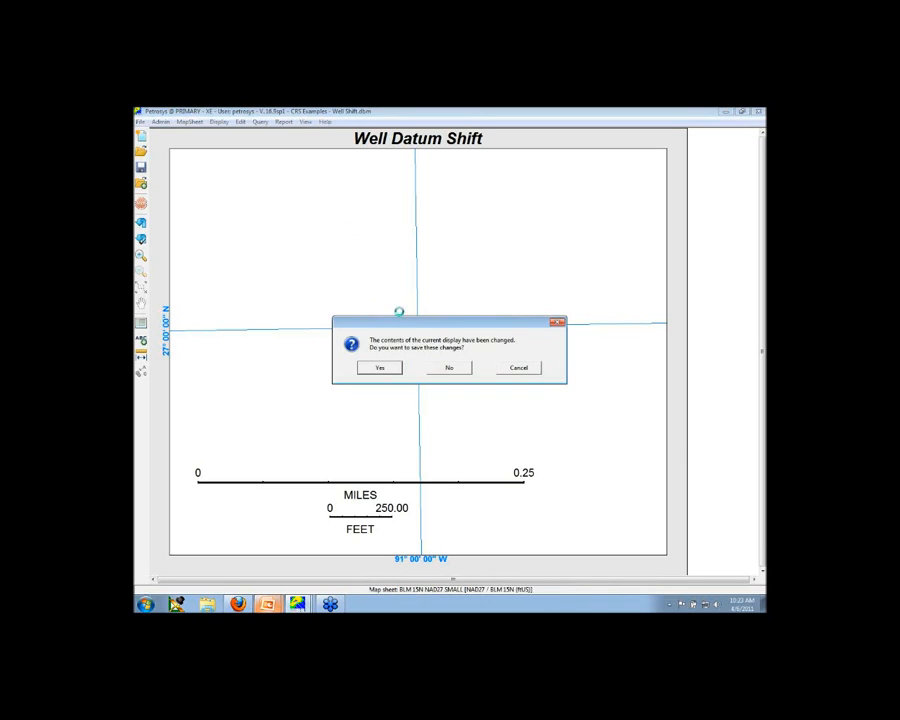
left_click(449, 367)
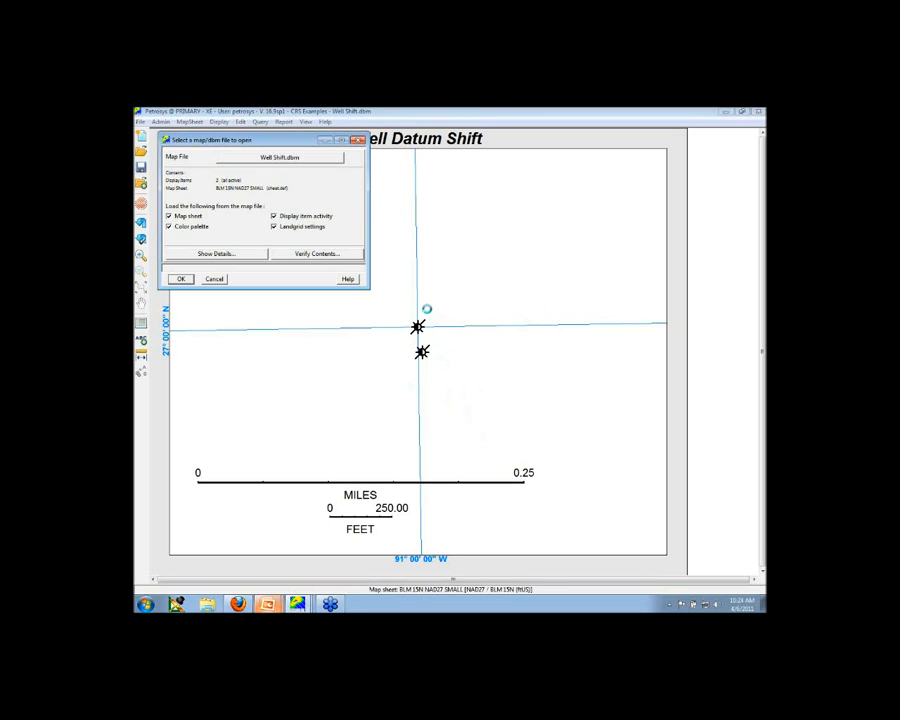
left_click(295, 157)
double_click(255, 286)
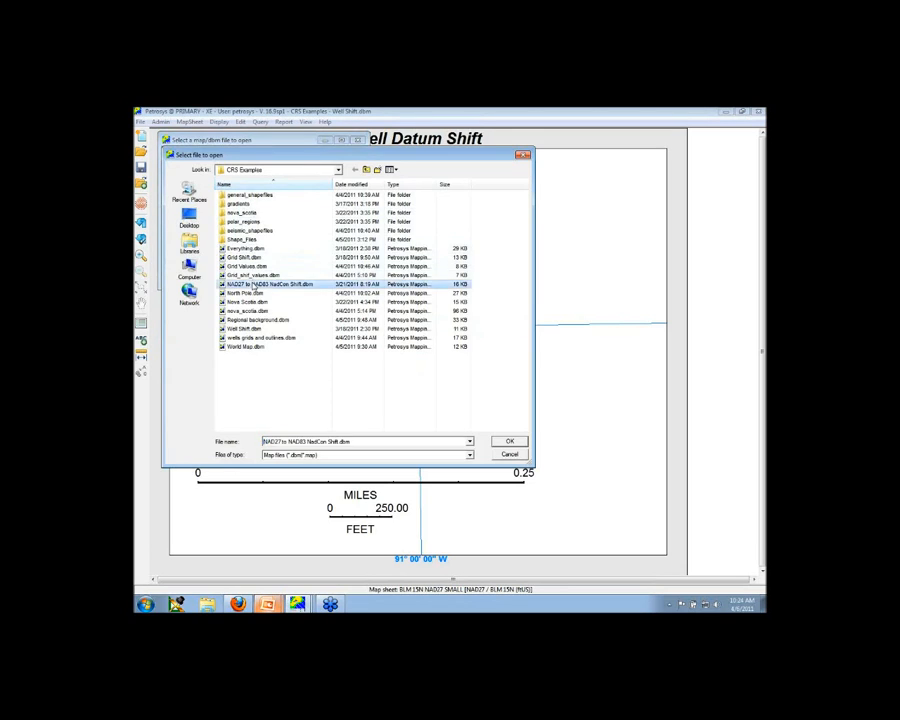
left_click(192, 280)
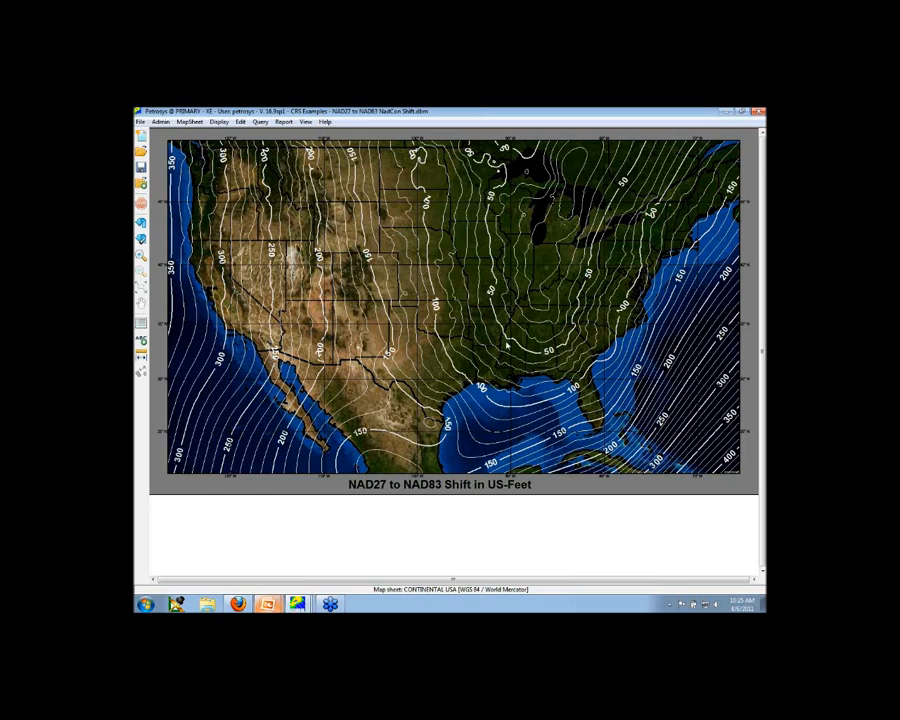
Open the map file Regional background.dbm
left_click(142, 150)
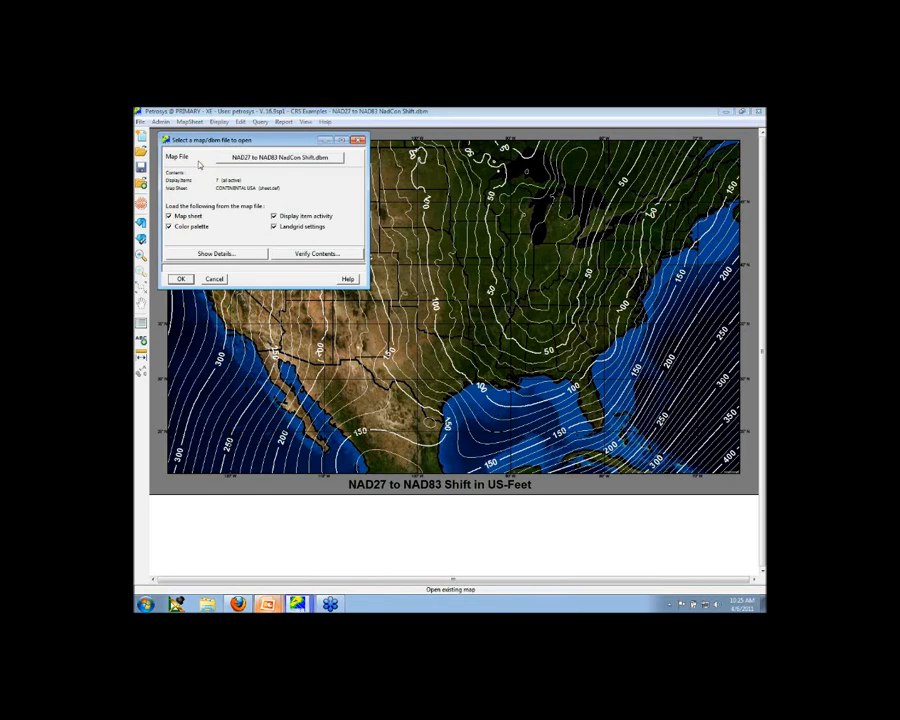
left_click(251, 158)
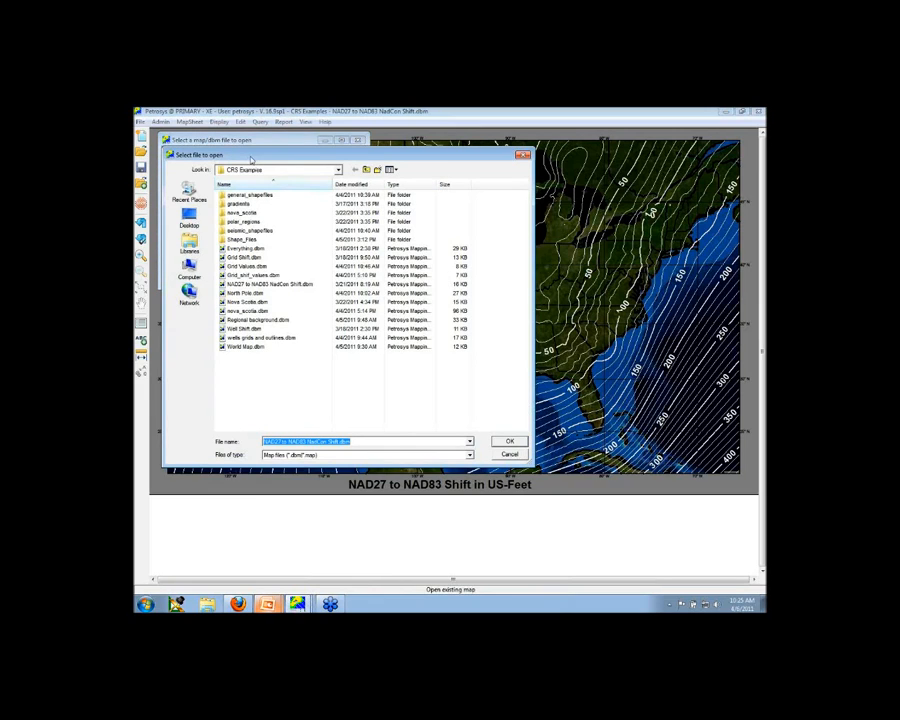
left_click(266, 320)
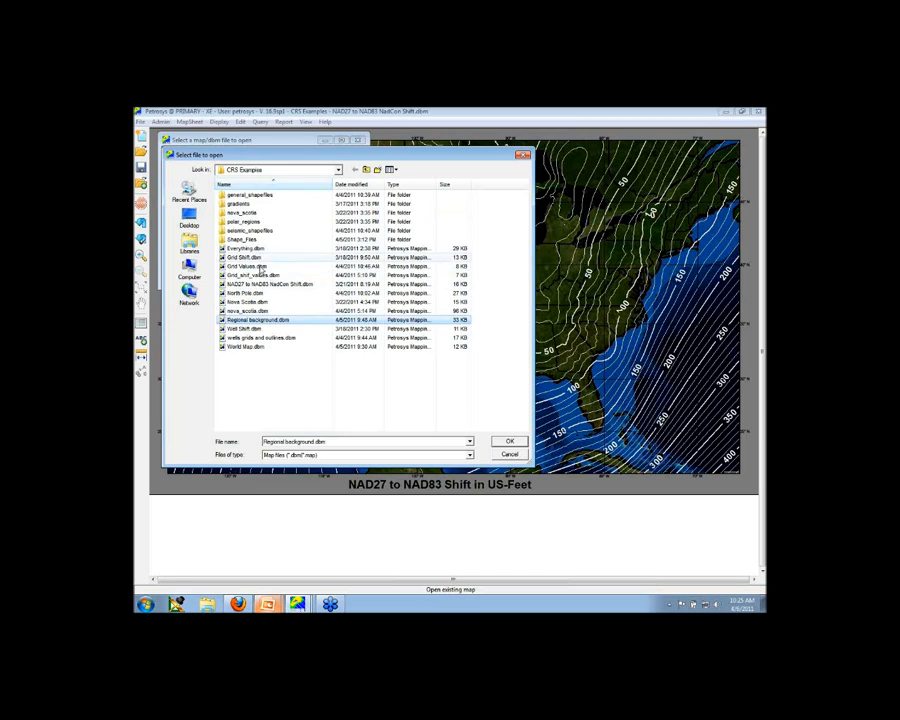
double_click(264, 320)
left_click(181, 278)
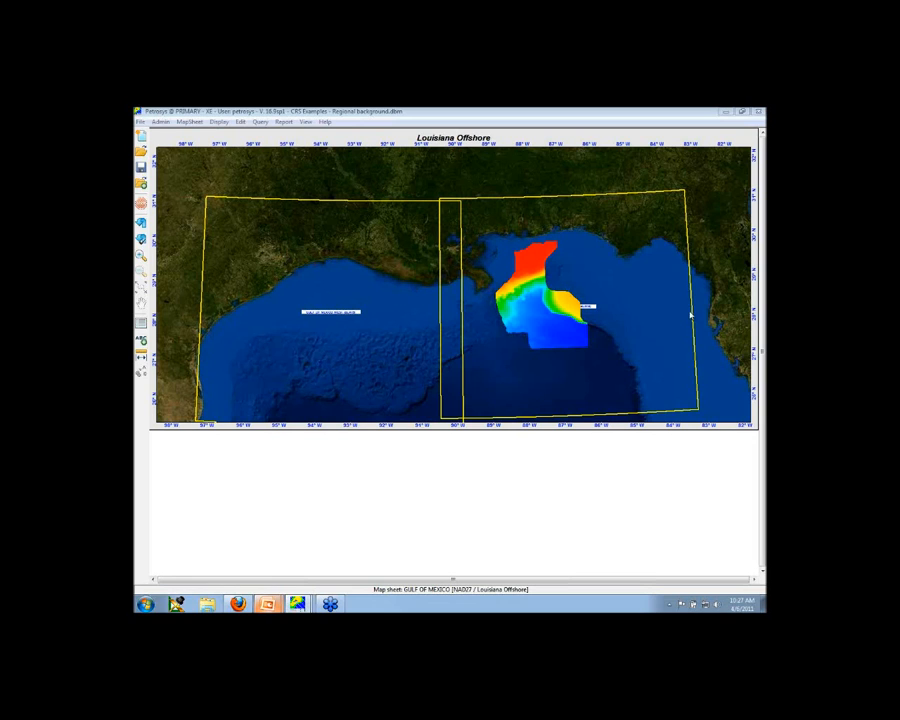
Examine the grid file and CRS of the colorfill seabed grid offshore, then close its display settings without changes
double_click(560, 308)
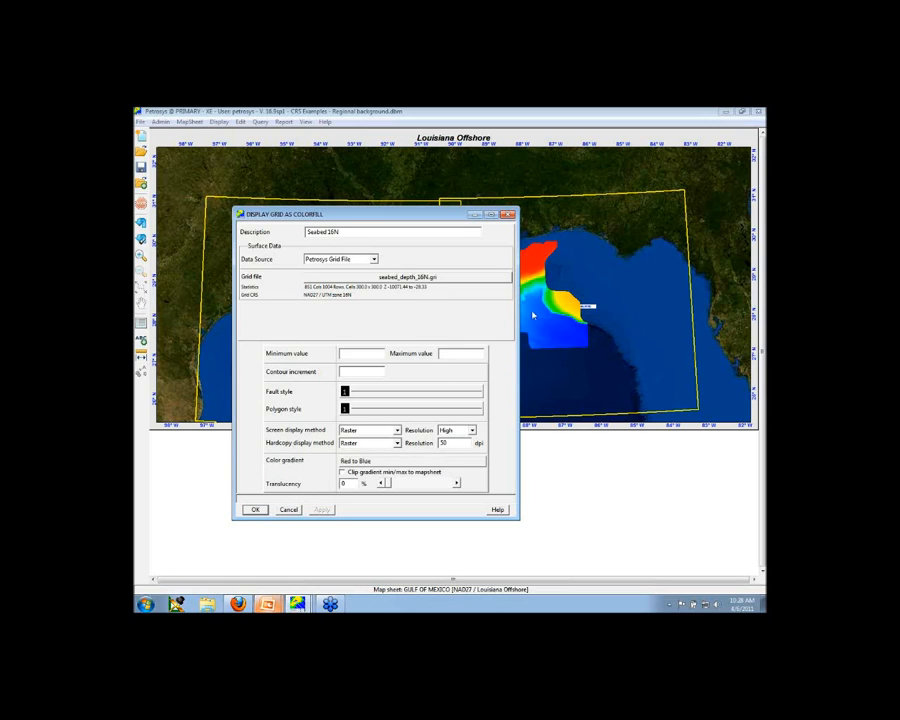
left_click(289, 510)
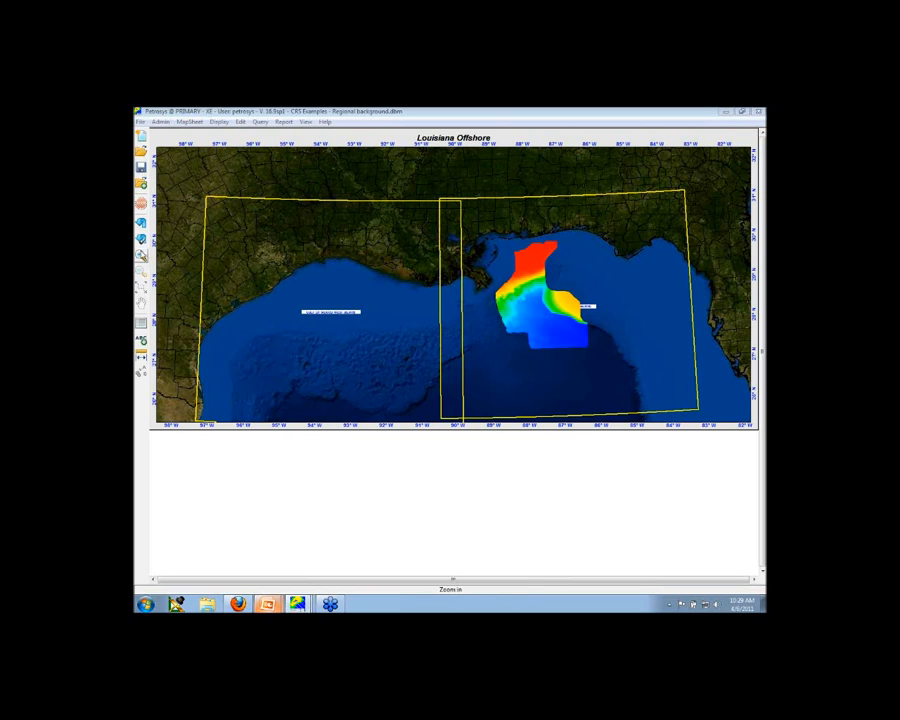
Inspect the background satellite imagery up close along the northwestern Gulf coastline, then return to the full map extent
left_click(141, 254)
left_click_drag(250, 257, 297, 305)
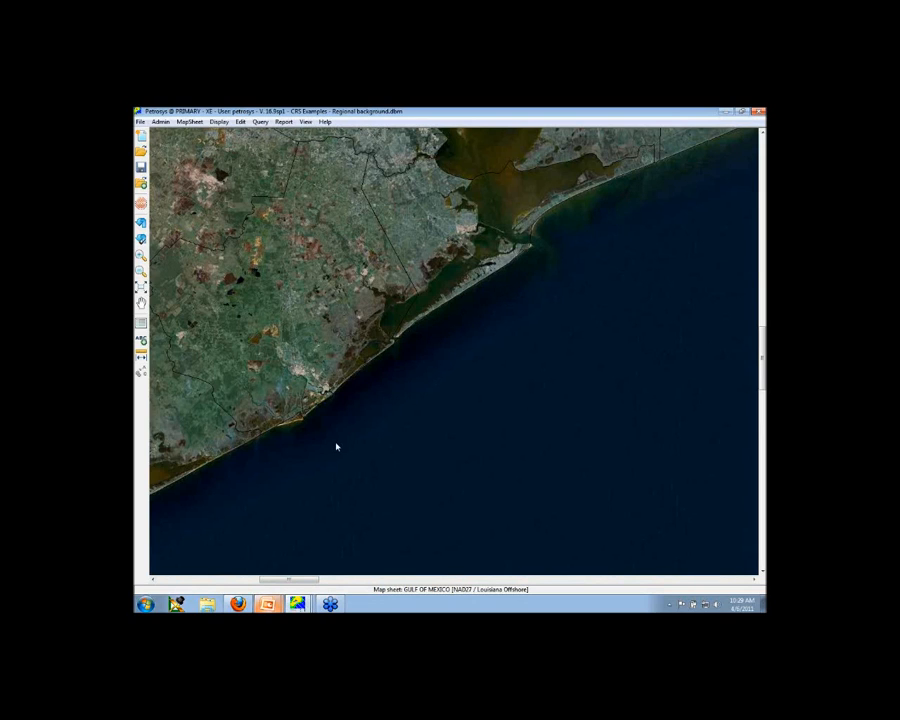
left_click(141, 287)
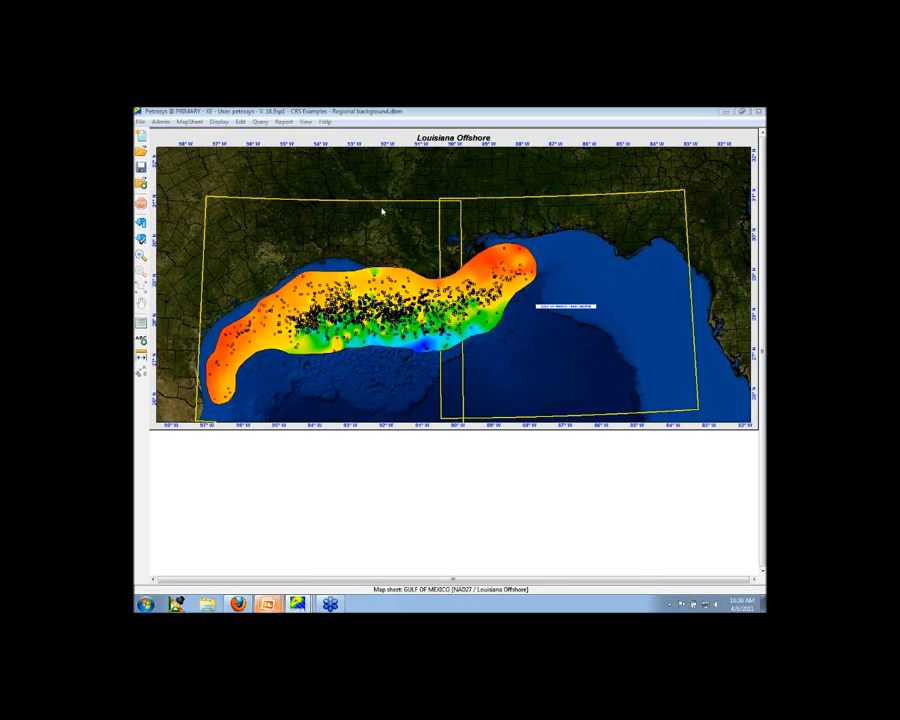
Add the grid value display items from the reference map file Grid_shif_values.dbm to the Louisiana Offshore map
left_click(220, 122)
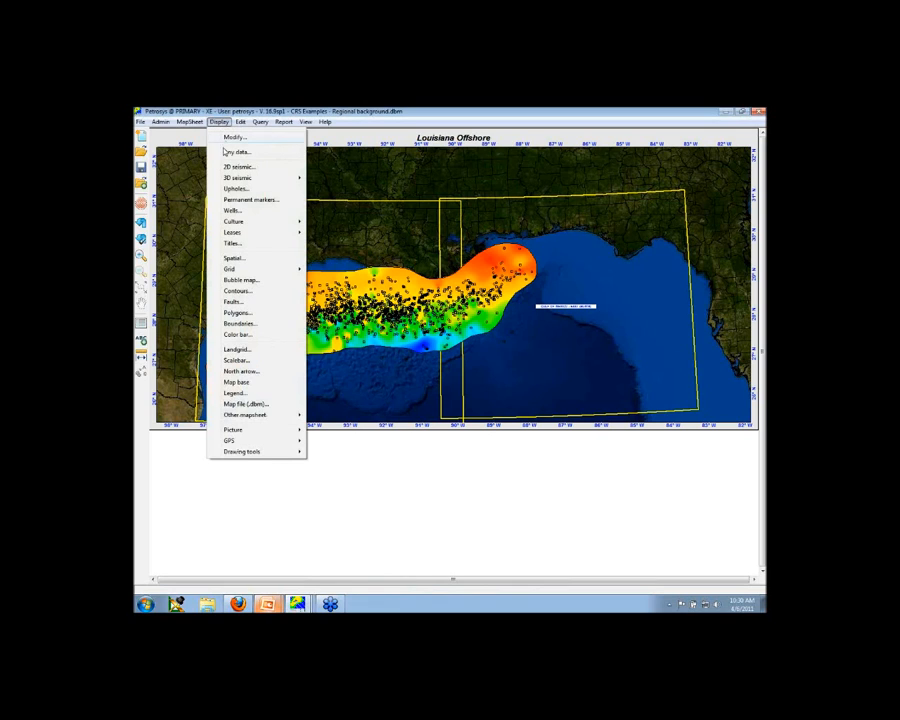
left_click(240, 404)
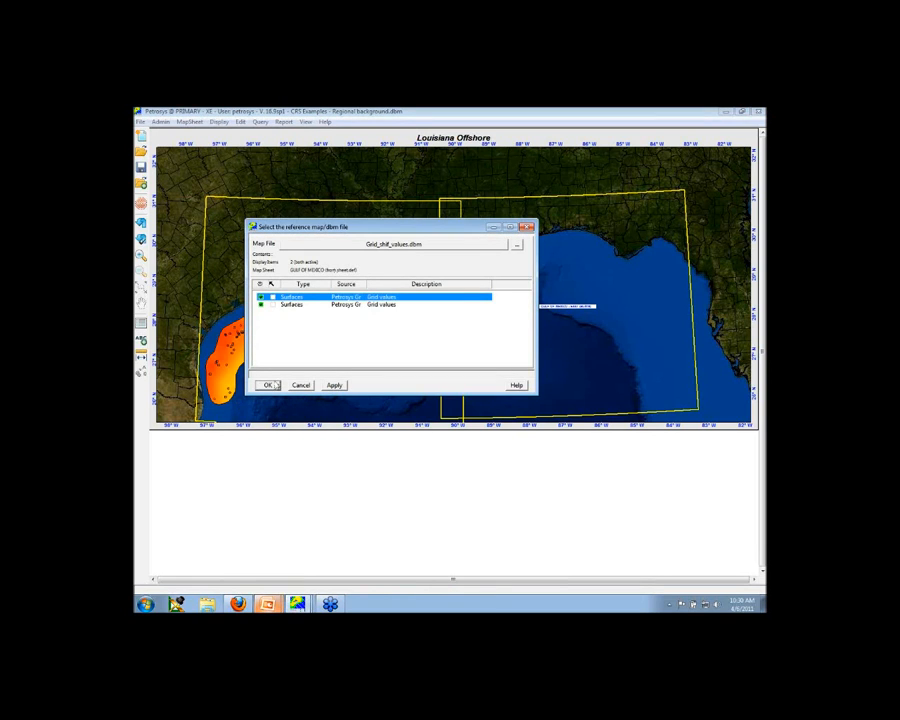
left_click(267, 385)
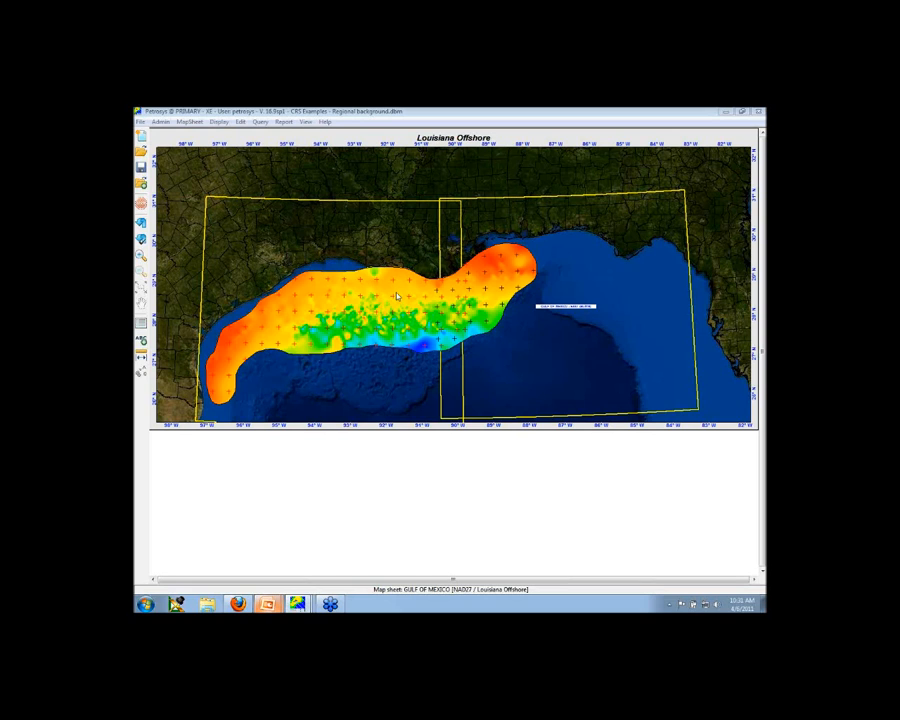
Open the map file Grid Values.dbm, discarding changes to the Louisiana Offshore map
left_click(141, 150)
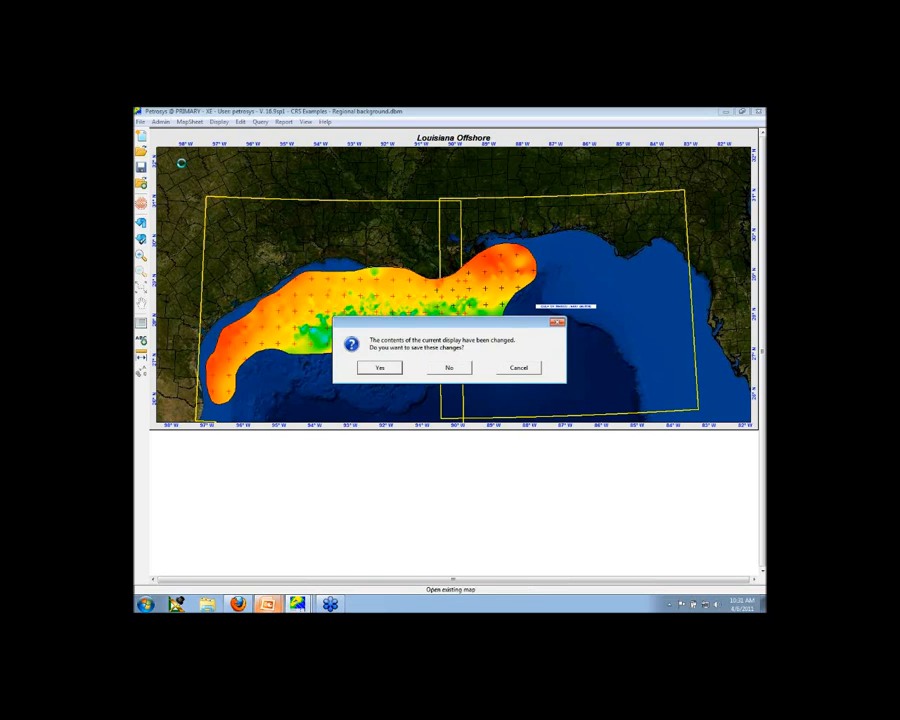
left_click(449, 367)
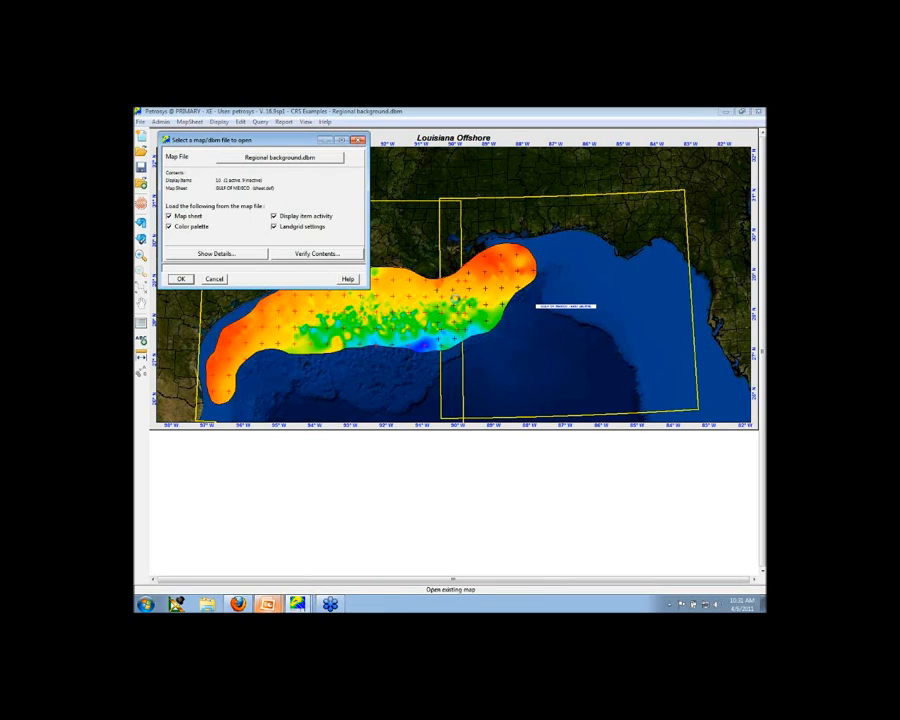
left_click(330, 156)
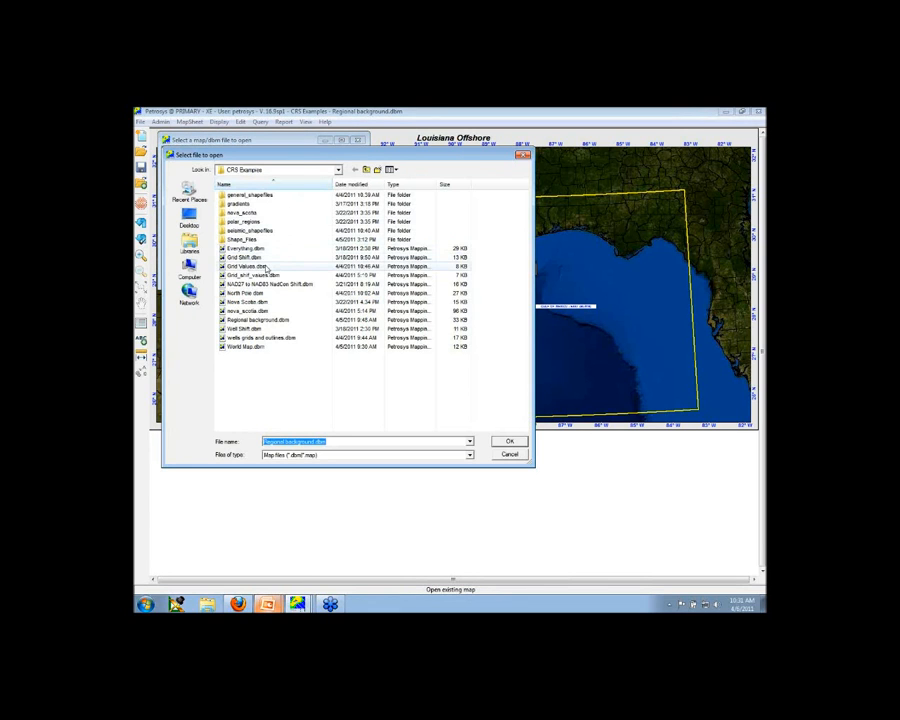
double_click(266, 268)
left_click(180, 278)
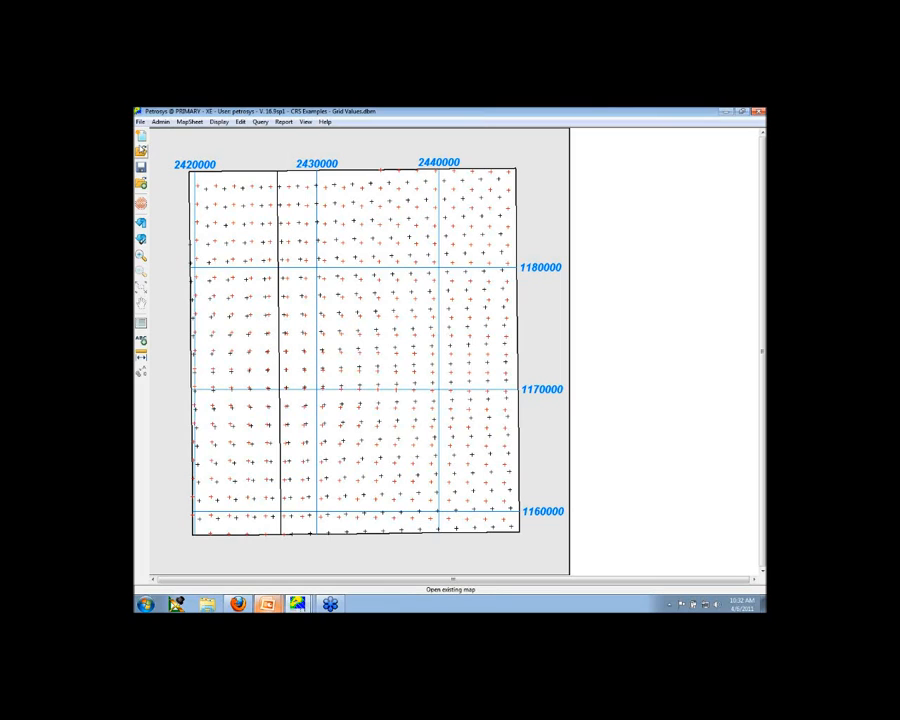
Open the map file North Pole.dbm
left_click(141, 152)
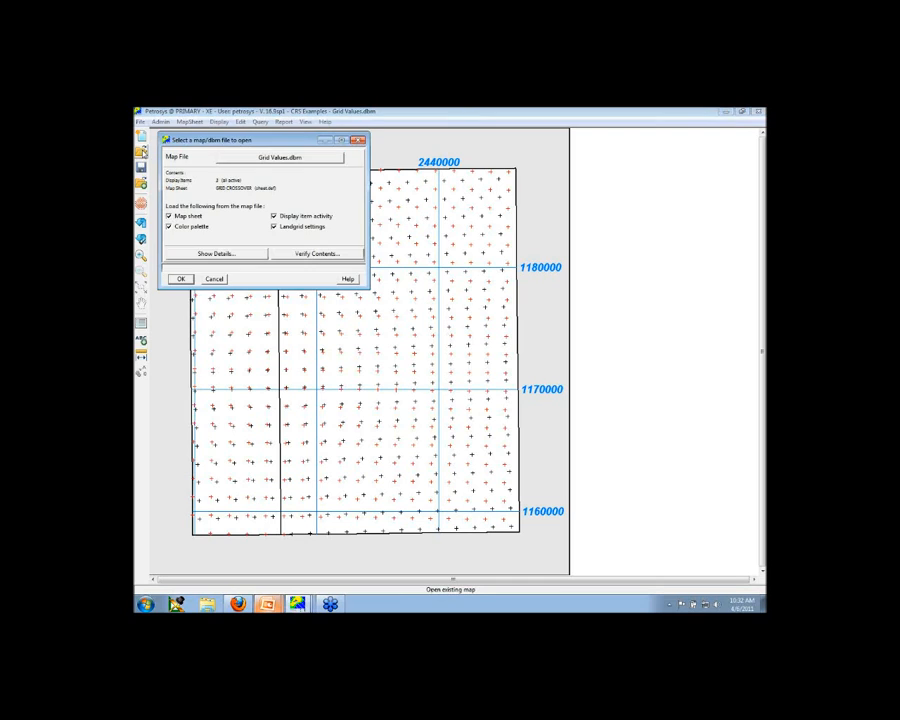
left_click(315, 157)
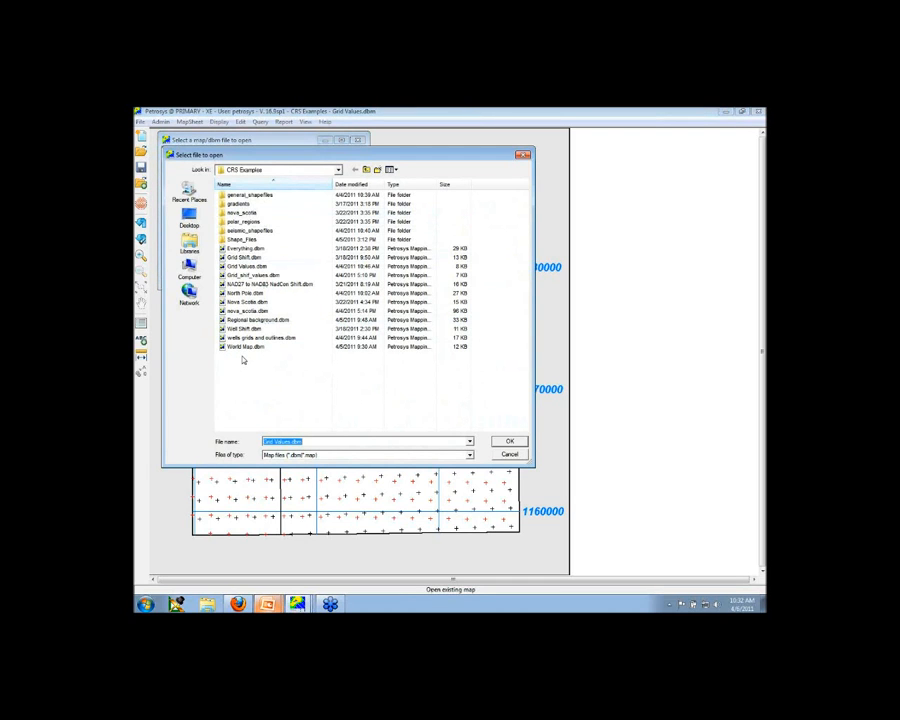
double_click(240, 293)
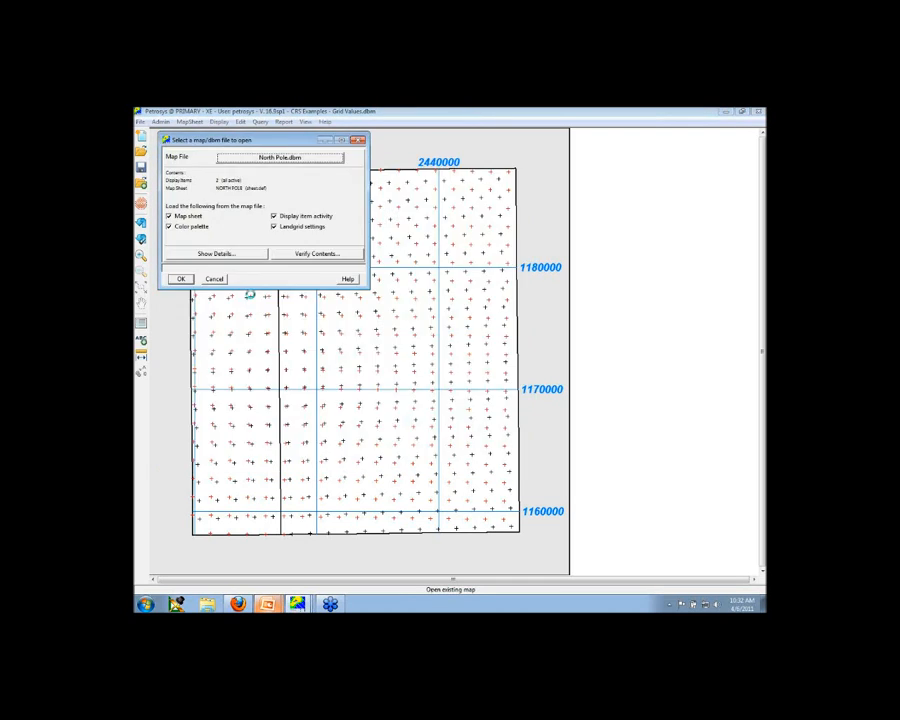
left_click(180, 279)
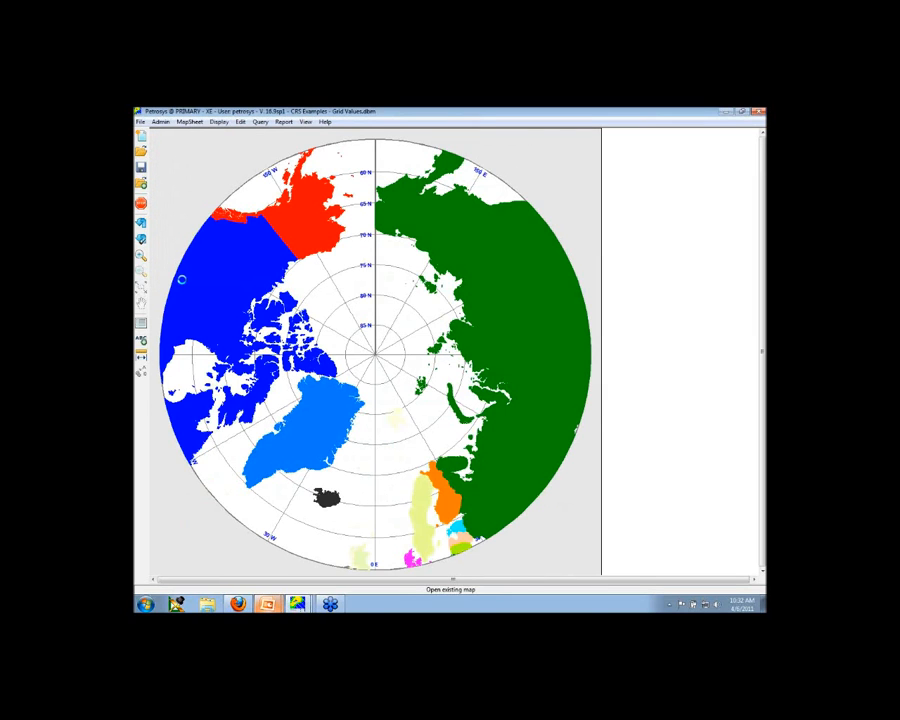
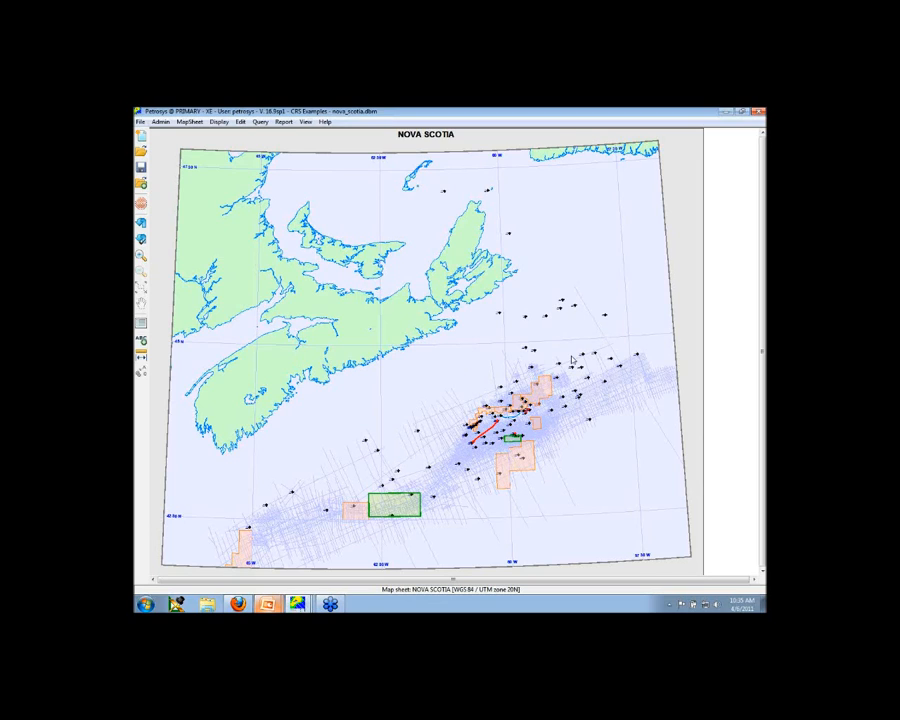
Display the scanned geological map image over the island northeast of mainland Nova Scotia
left_click(560, 426)
left_click(610, 403)
left_click(581, 368)
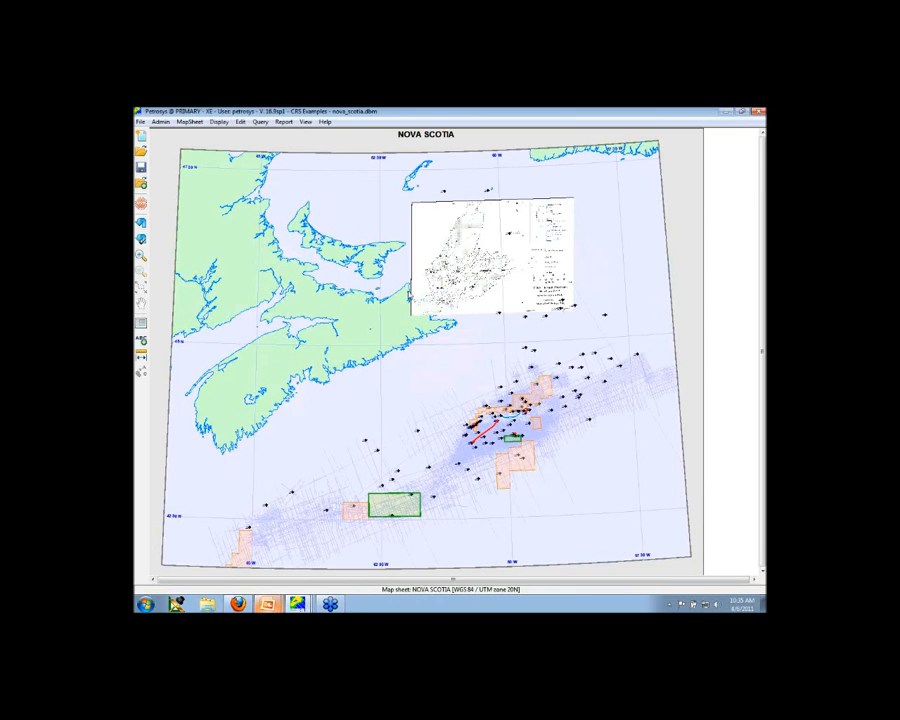
Inspect up close how the scanned map image lines up with the mapped coastline, then return to the full extent
left_click(141, 257)
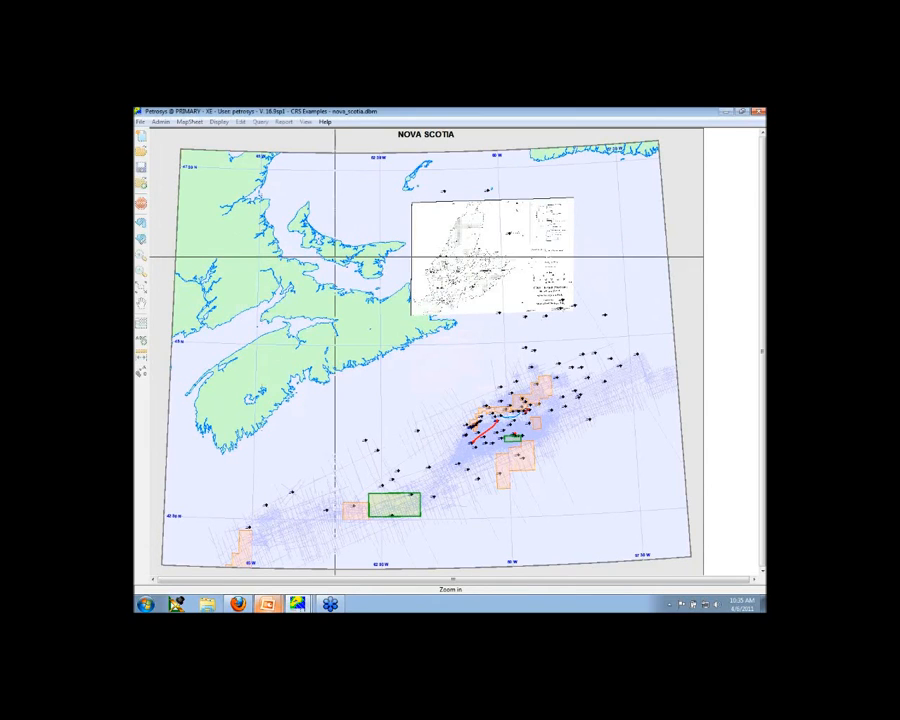
mouse_move(387, 241)
left_mouse_down()
mouse_move(438, 309)
mouse_move(467, 329)
left_mouse_up()
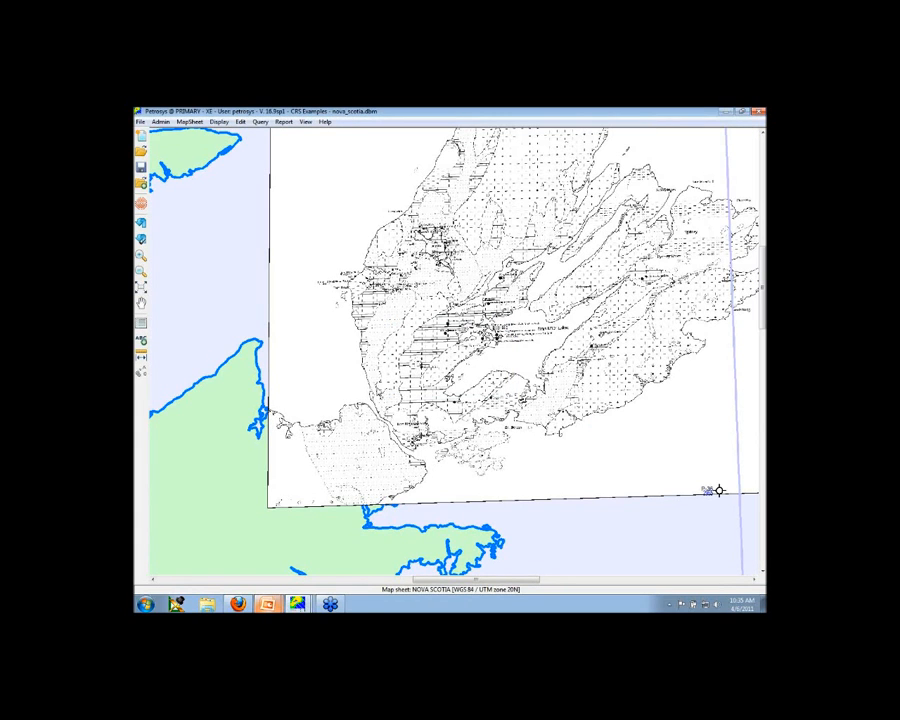
left_click(141, 287)
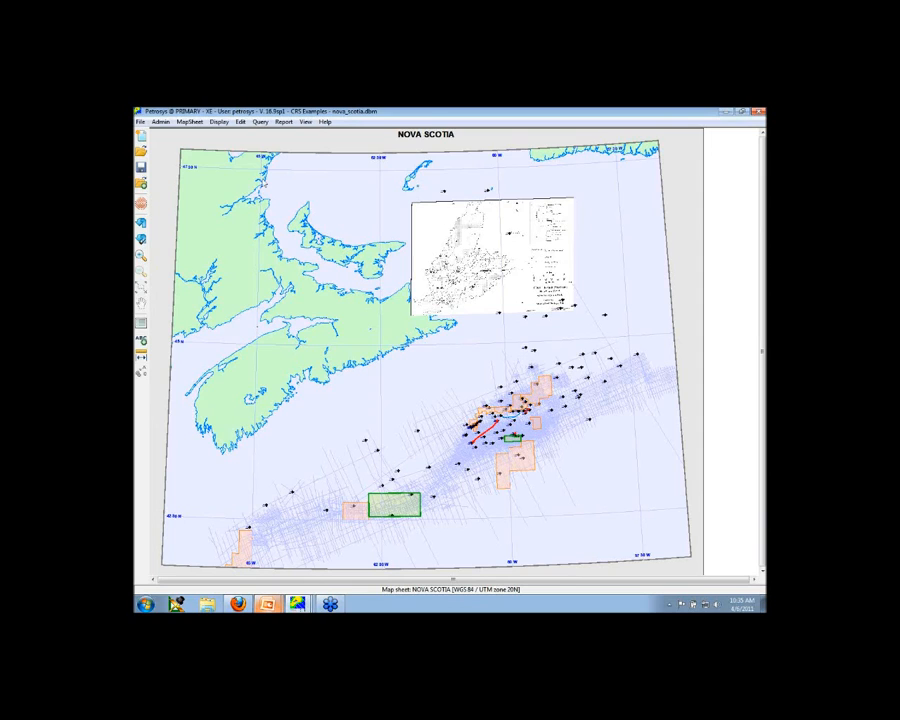
Change the NOVA SCOTIA map sheet's projected CRS to WGS 84 / UTM zone 19N and apply it to the map
left_click(189, 122)
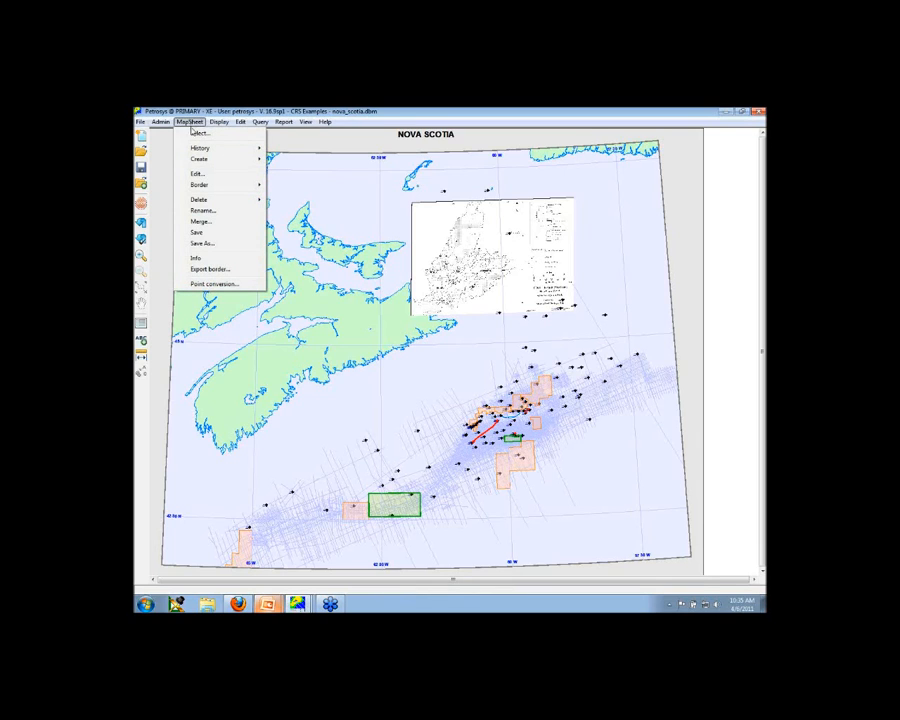
left_click(197, 174)
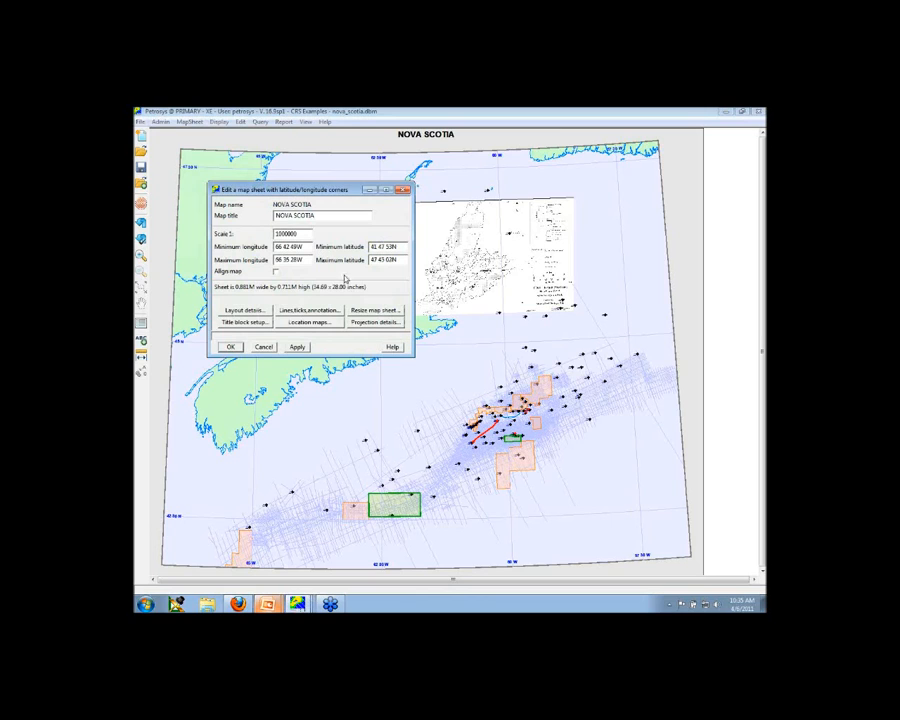
left_click(373, 323)
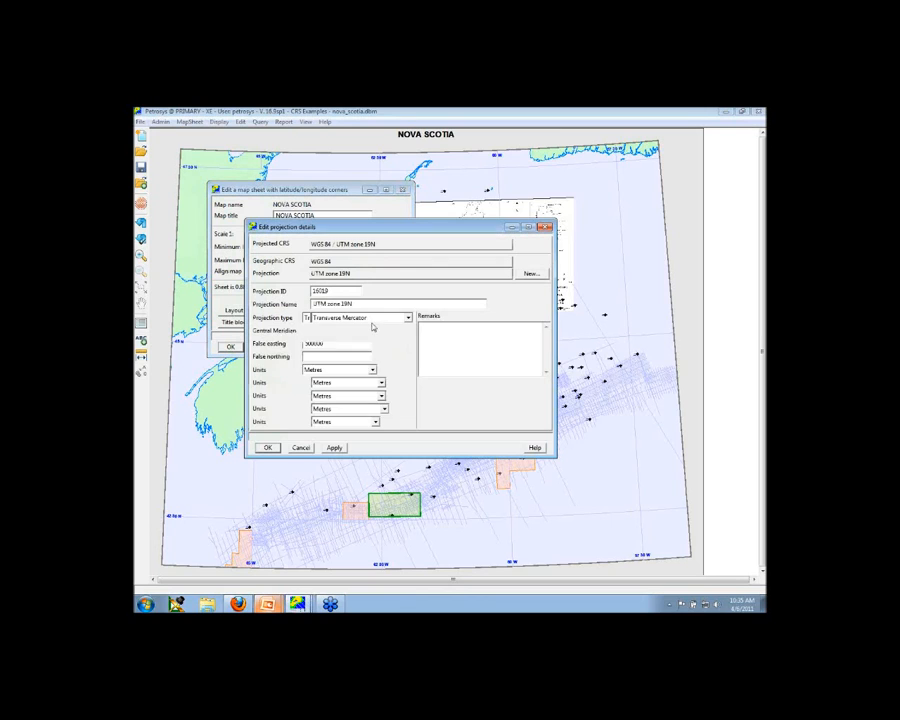
left_click(381, 247)
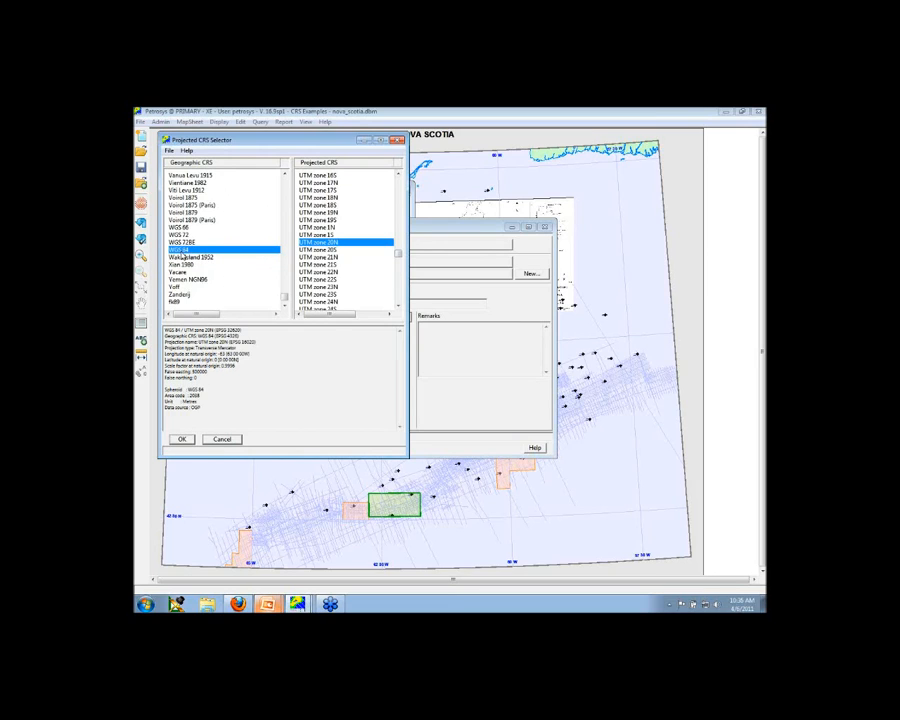
left_click_drag(399, 258, 399, 257)
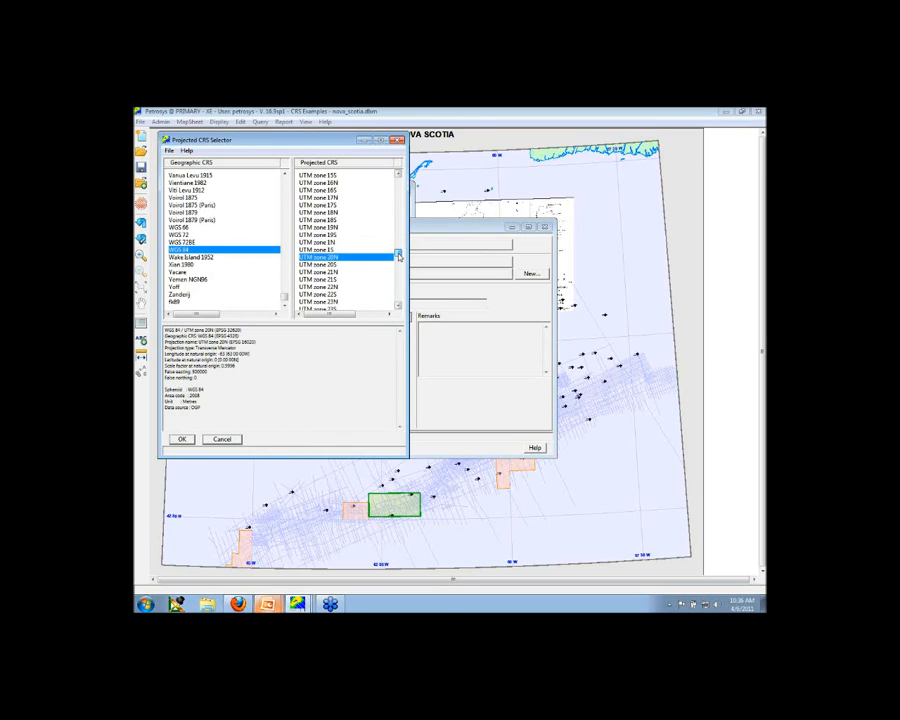
left_click(344, 228)
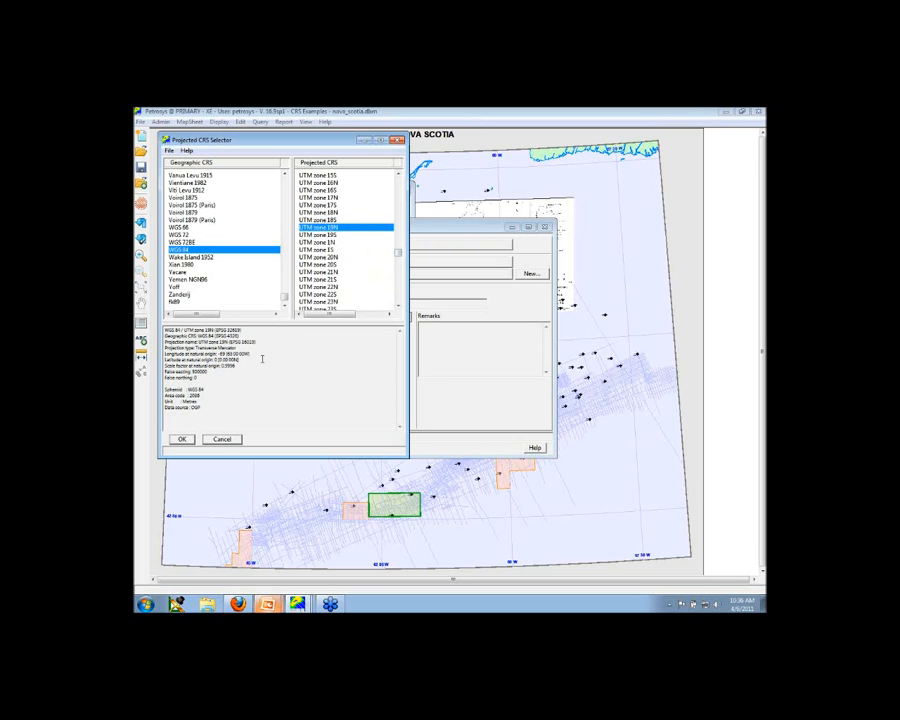
left_click(182, 439)
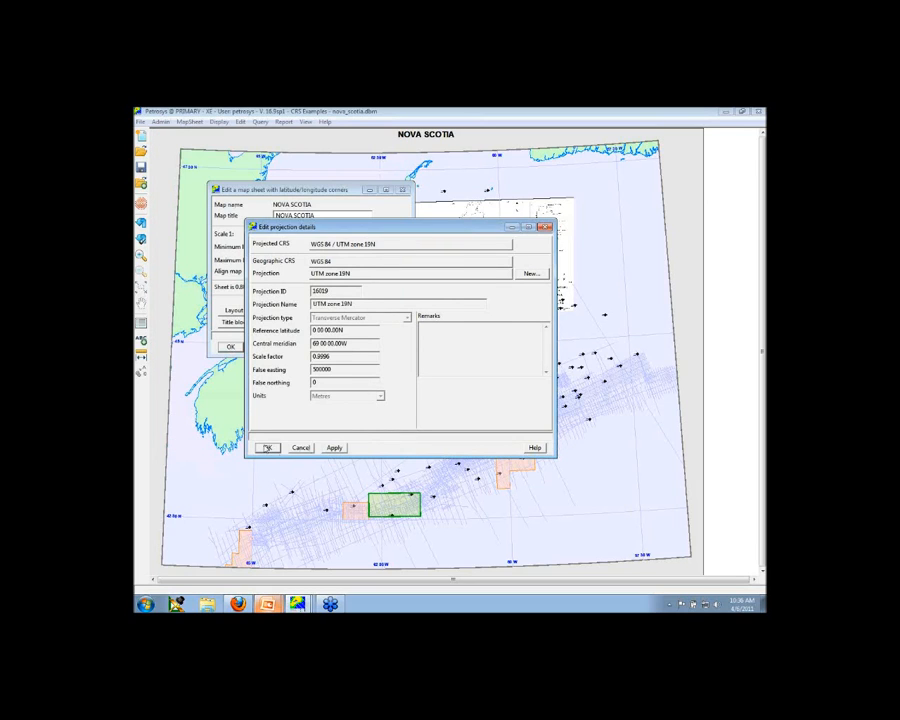
left_click(267, 448)
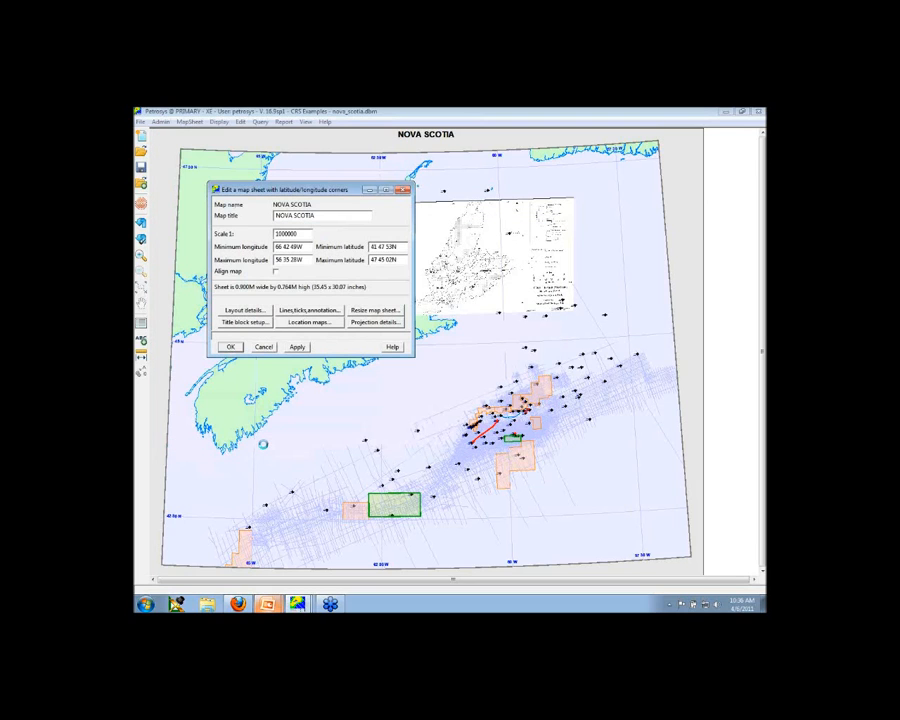
left_click(229, 347)
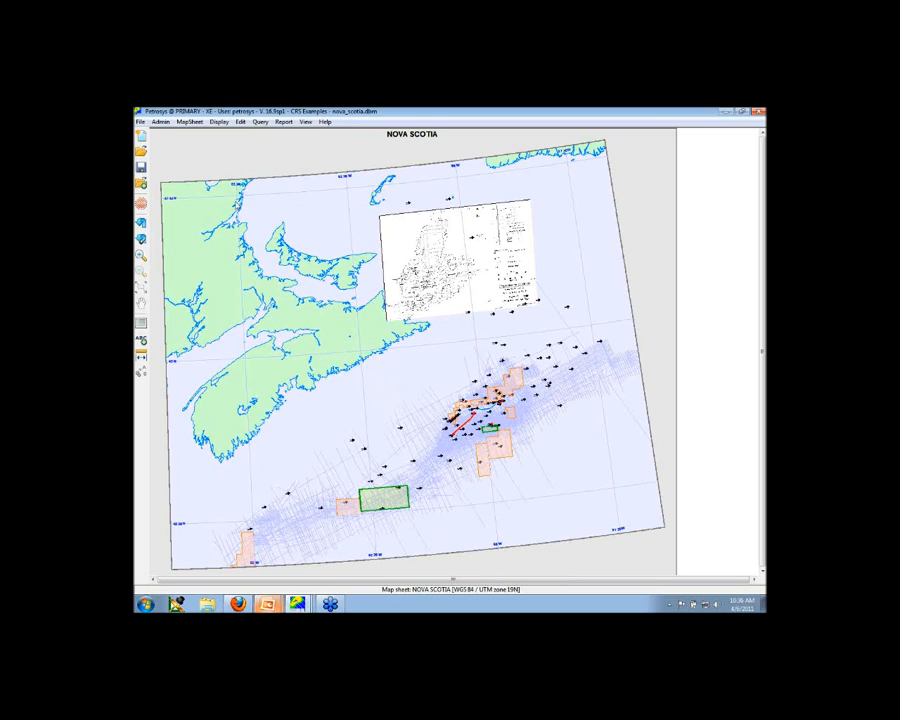
Review the Projected CRS Editor and its new projected CRS form, including the geographic CRS selection list, without creating anything
left_click(161, 122)
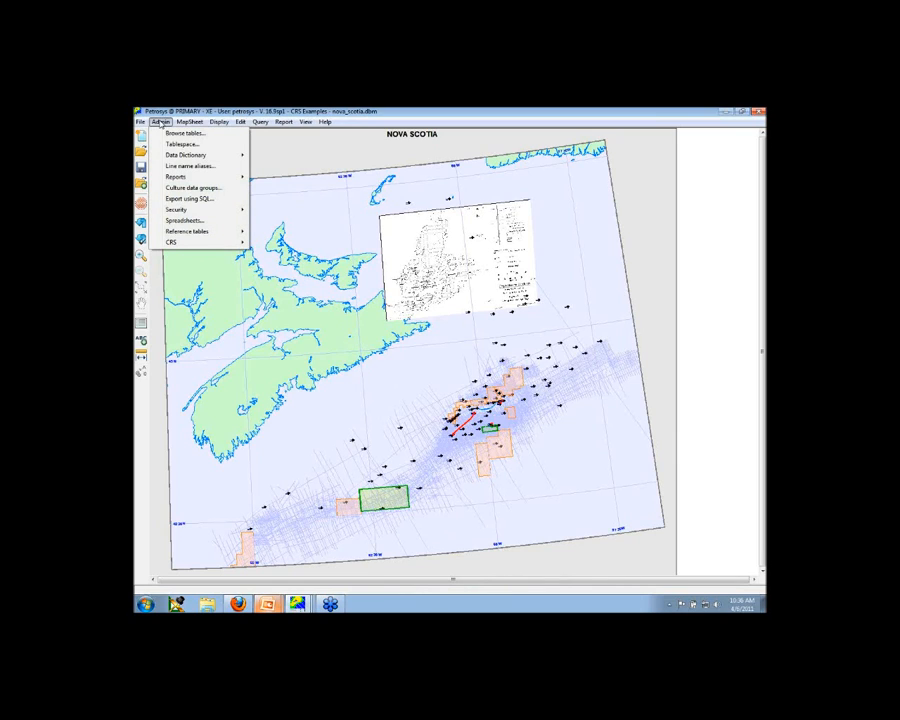
mouse_move(170, 243)
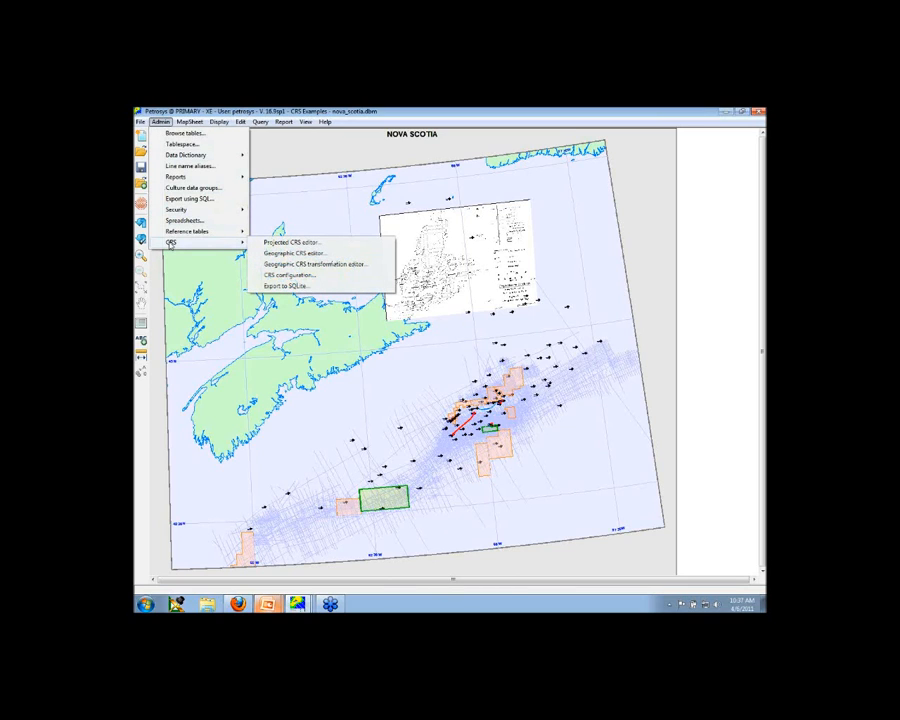
left_click(320, 242)
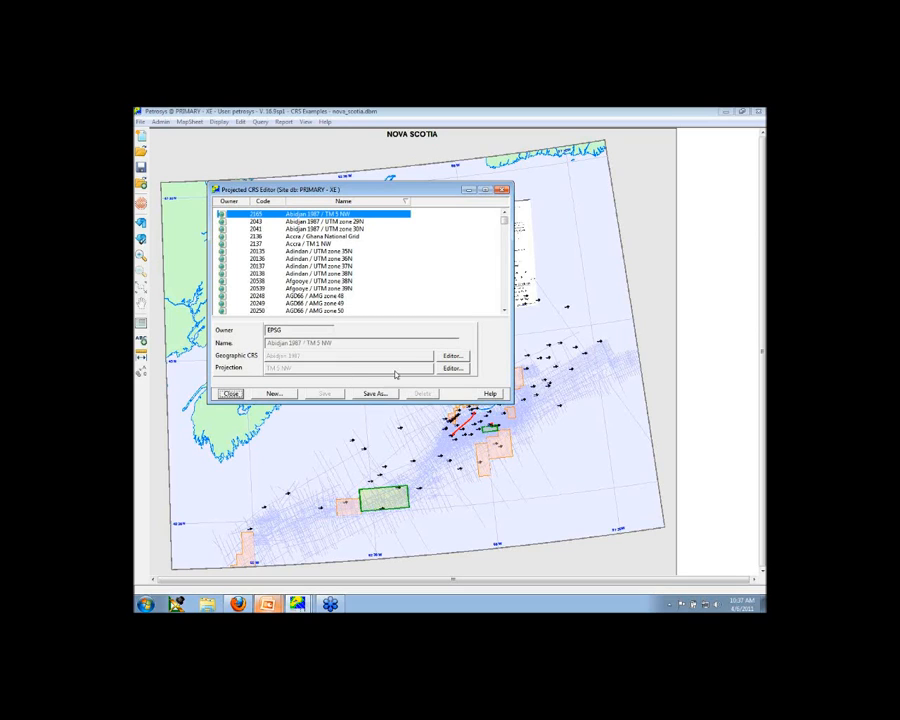
left_click(274, 393)
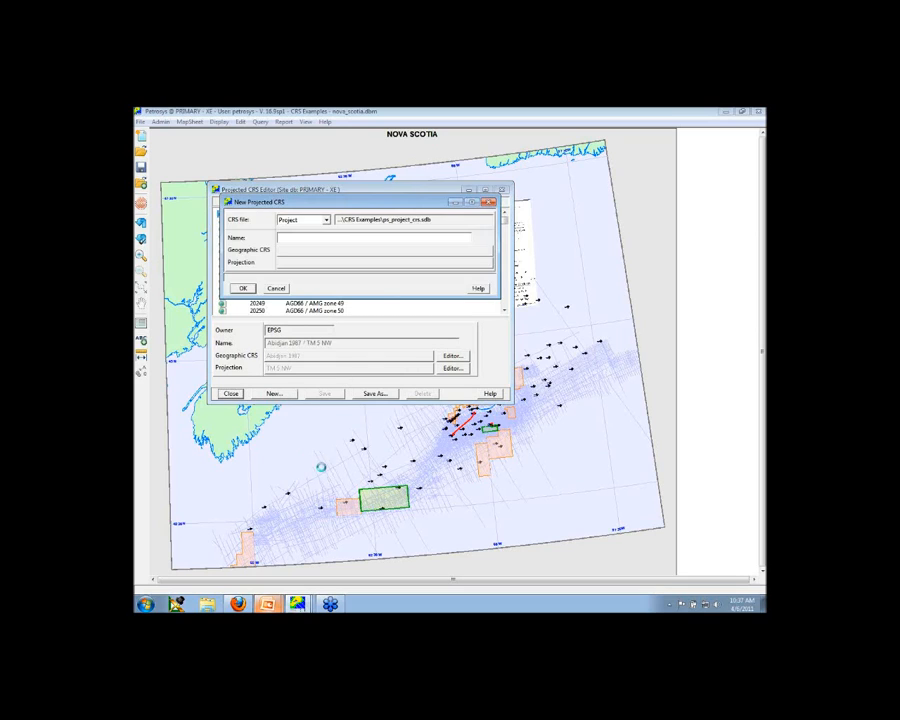
left_click(370, 251)
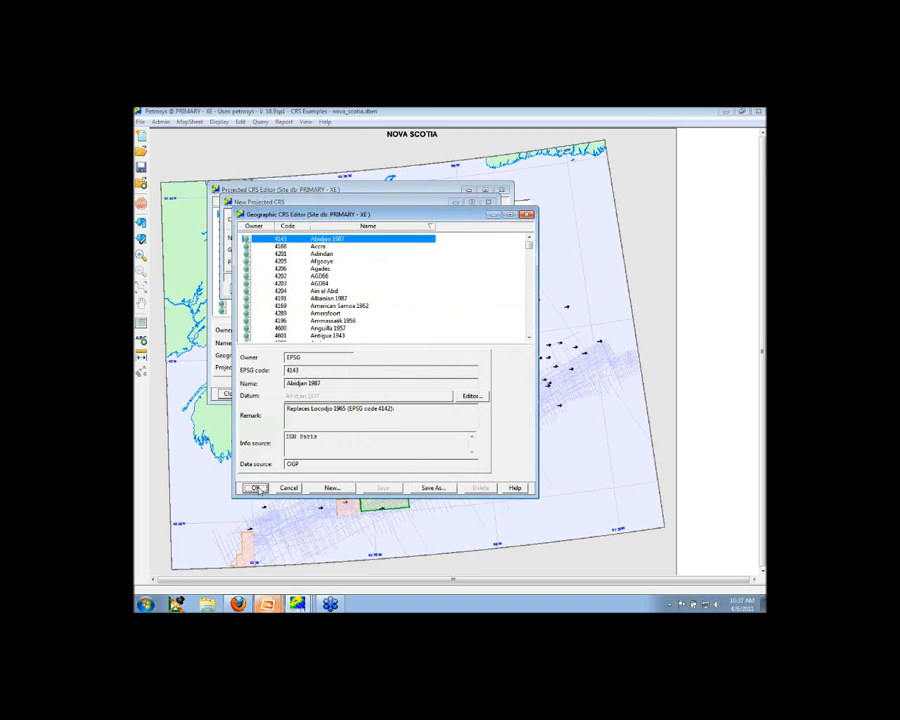
left_click(262, 487)
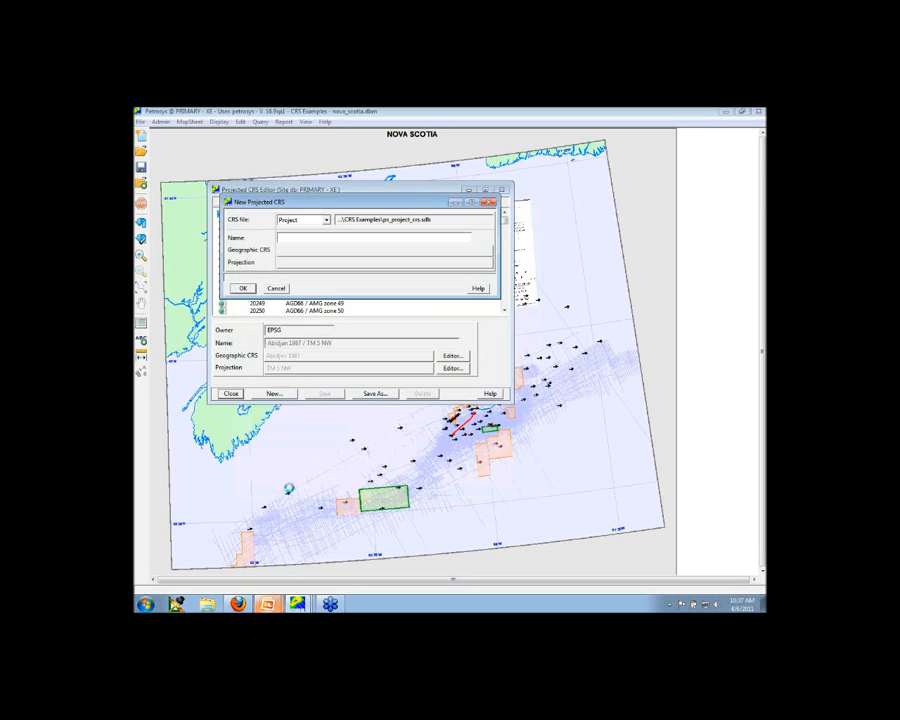
left_click(278, 289)
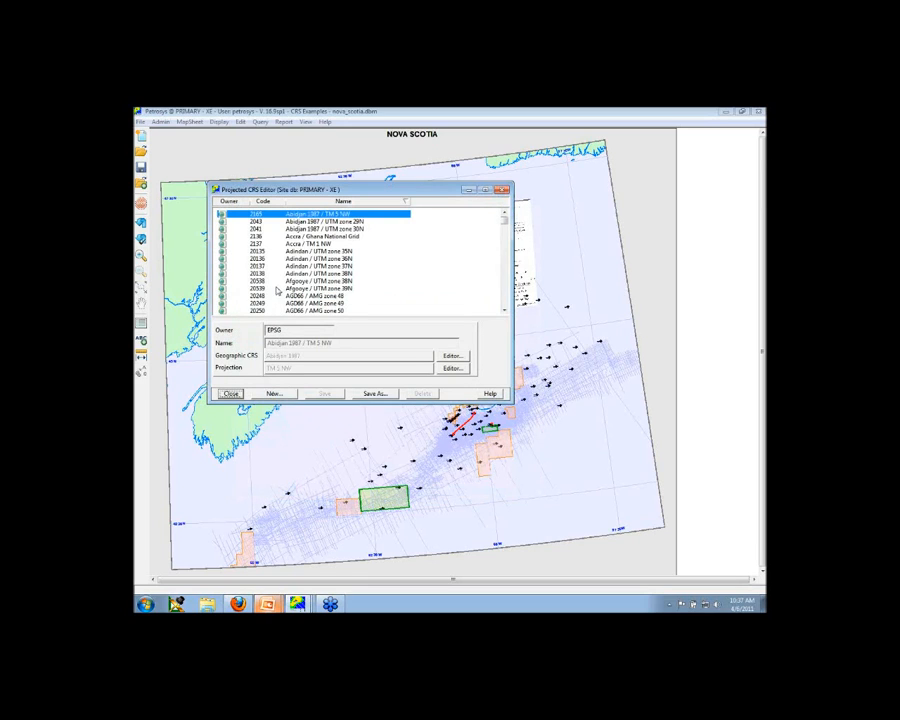
left_click(231, 395)
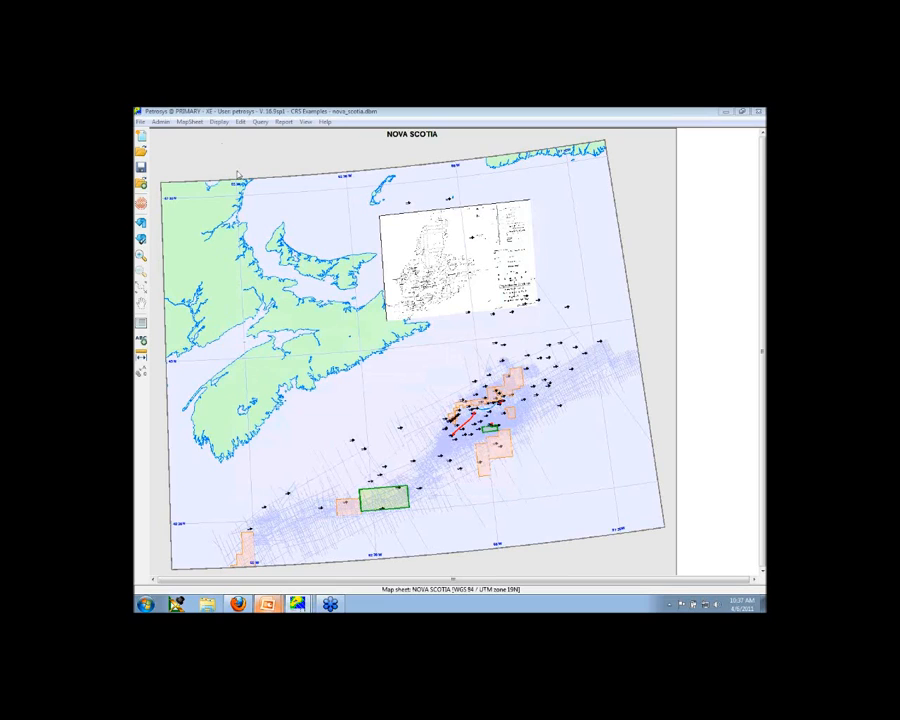
Deselect all source geographic CRSs in the CRS configuration
left_click(159, 122)
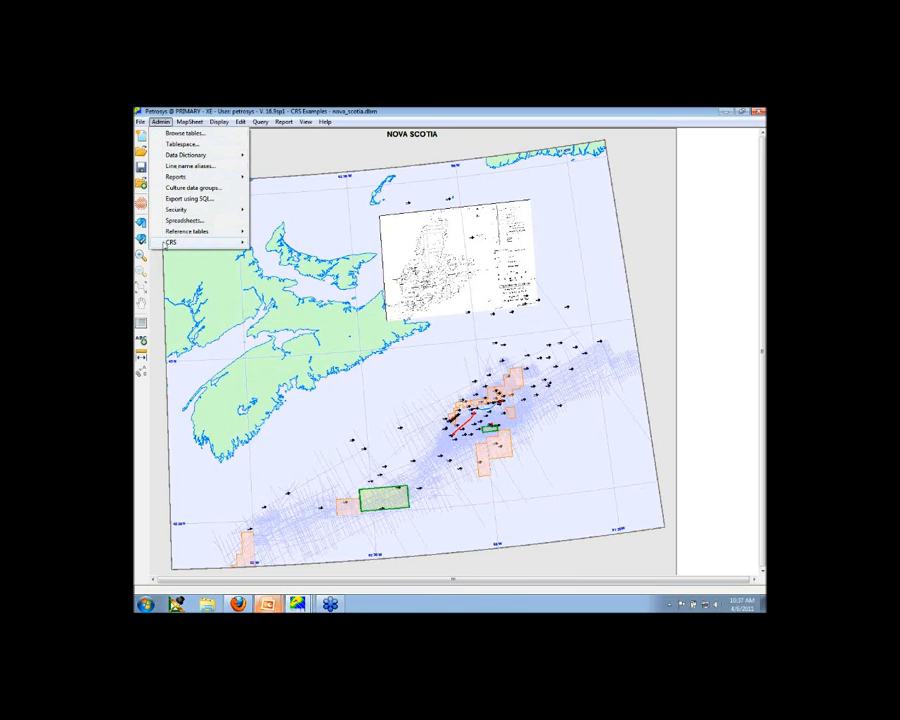
mouse_move(165, 243)
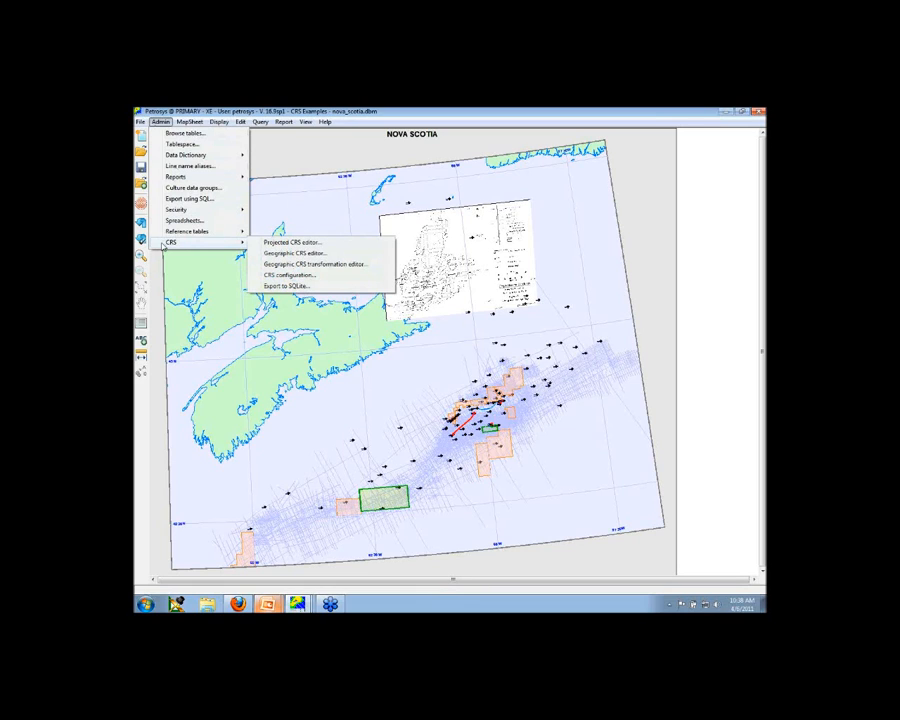
left_click(295, 278)
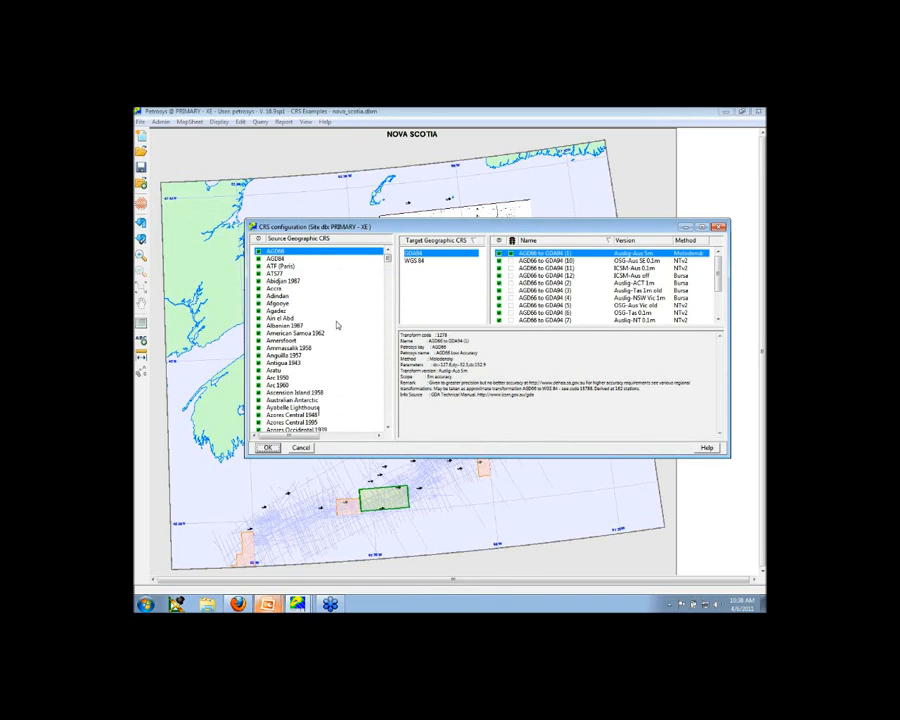
mouse_move(388, 260)
left_mouse_down()
mouse_move(388, 341)
mouse_move(388, 259)
left_mouse_up()
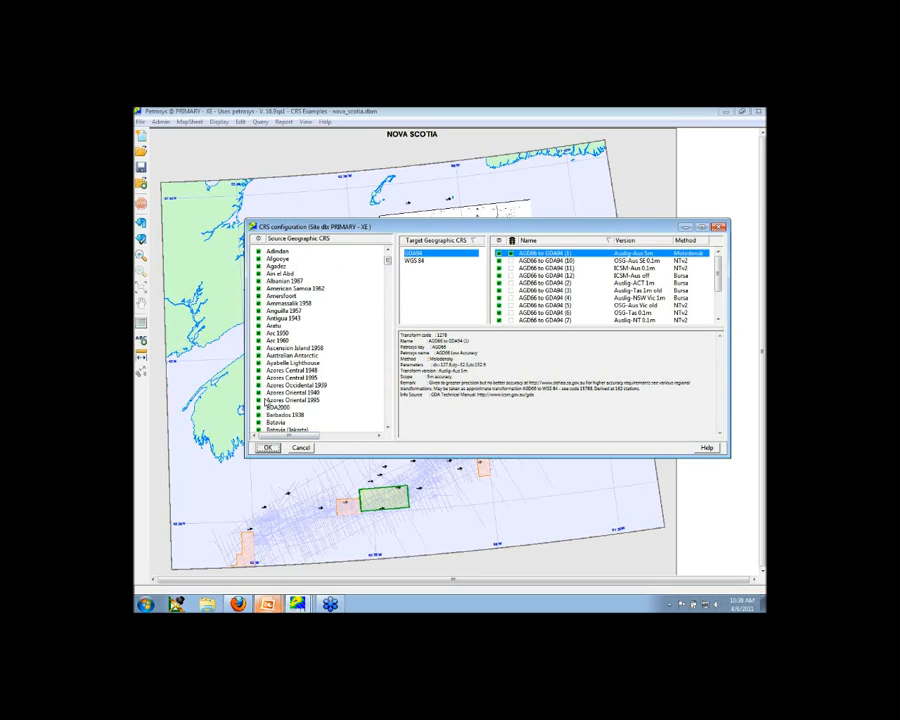
right_click(318, 313)
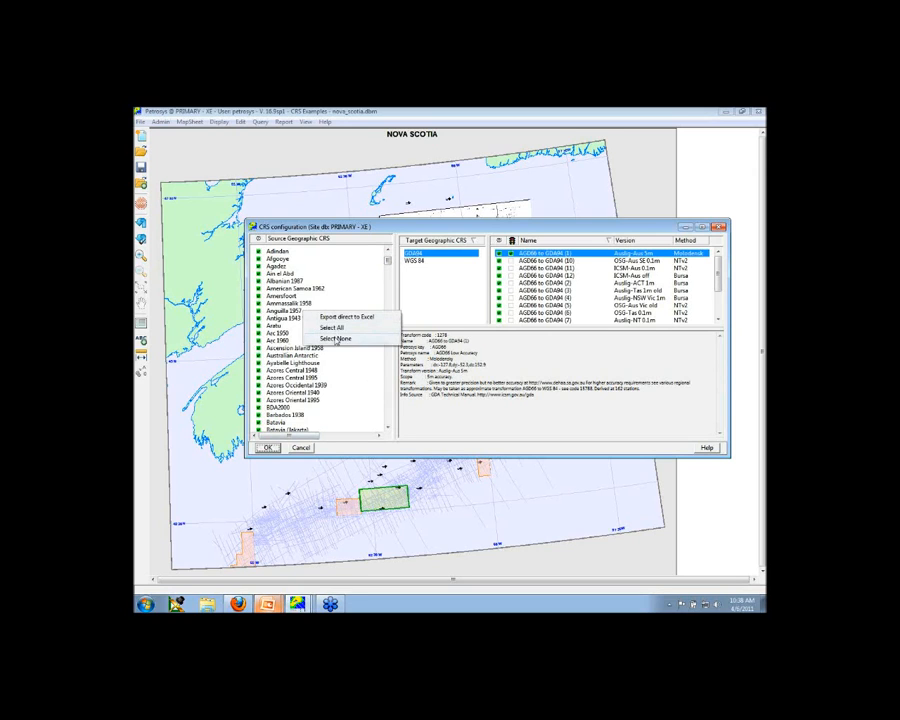
left_click(336, 340)
Enable NAD27 as a source geographic CRS, and close the CRS configuration without saving the changes
left_click_drag(387, 258, 388, 340)
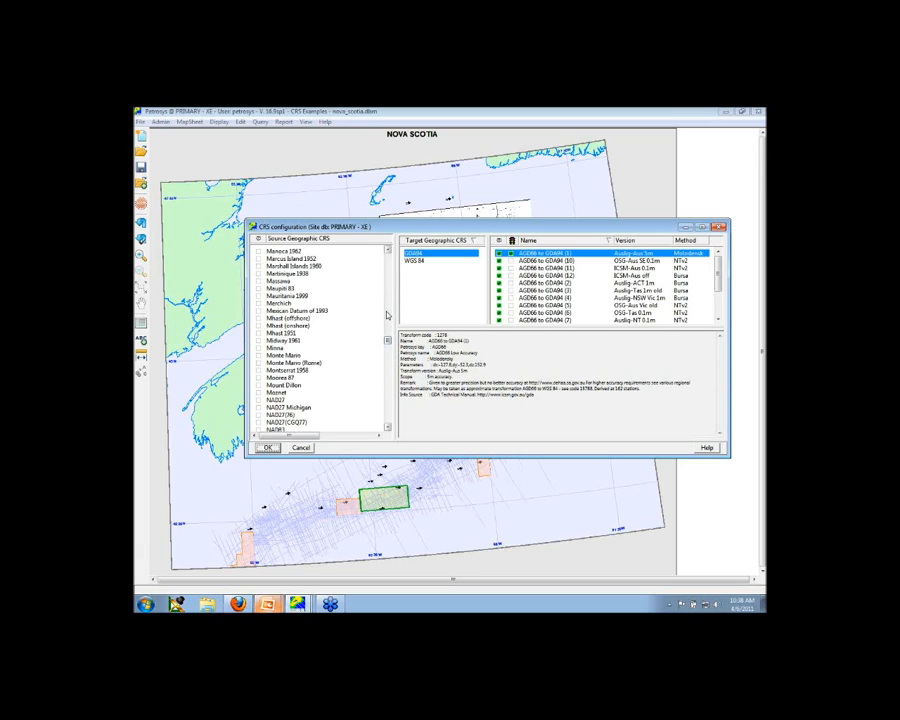
left_click(260, 400)
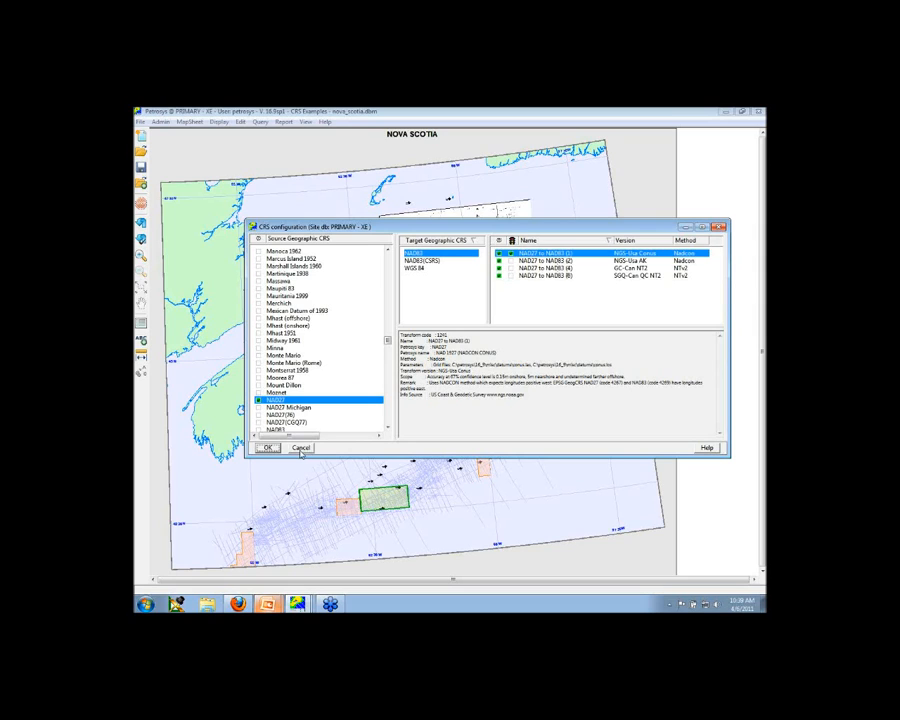
left_click(300, 448)
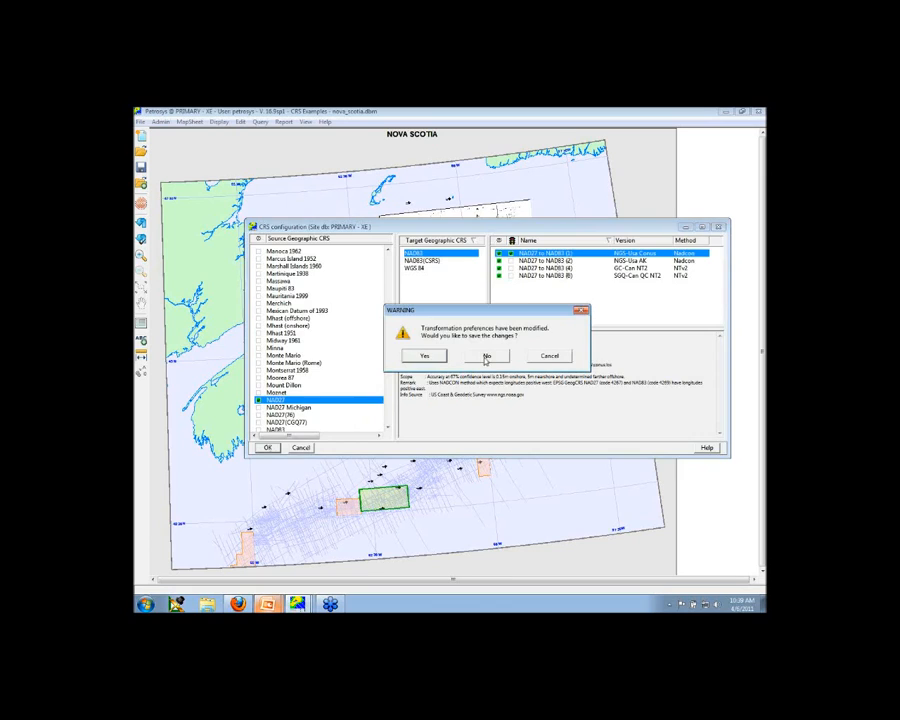
left_click(486, 358)
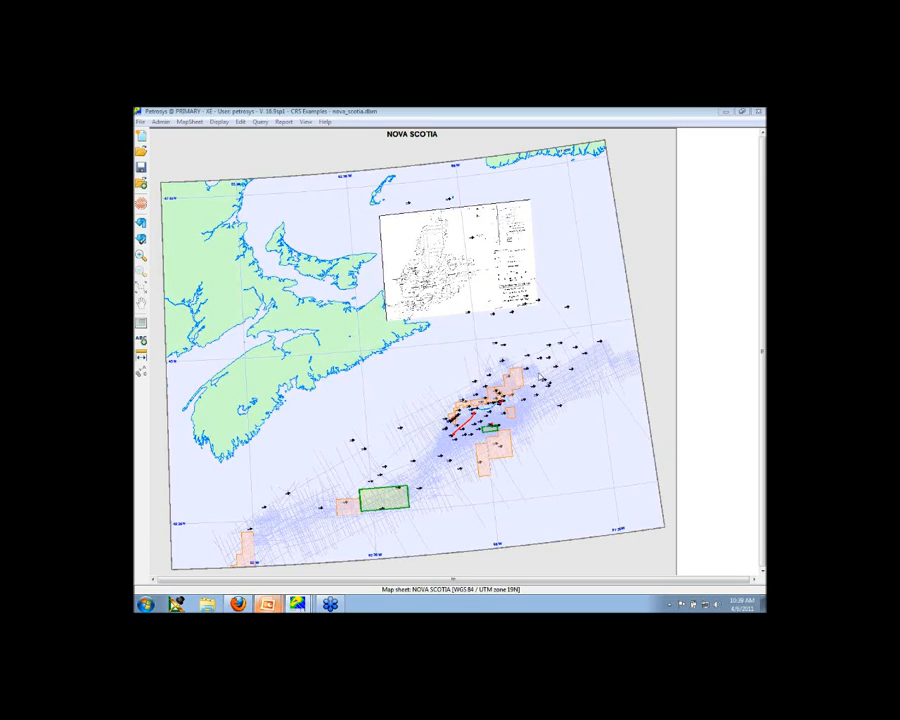
Switch to the PowerPoint slide show and advance from the Public Resources slide to the Summary slide
key("alt+Tab")
key("alt+Tab")
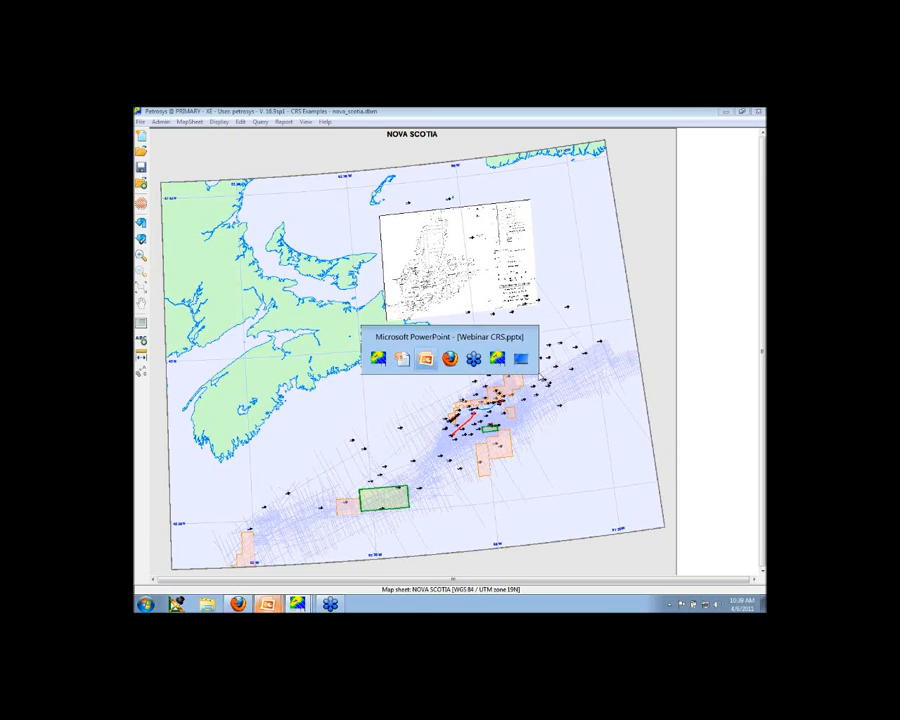
key("alt+Tab")
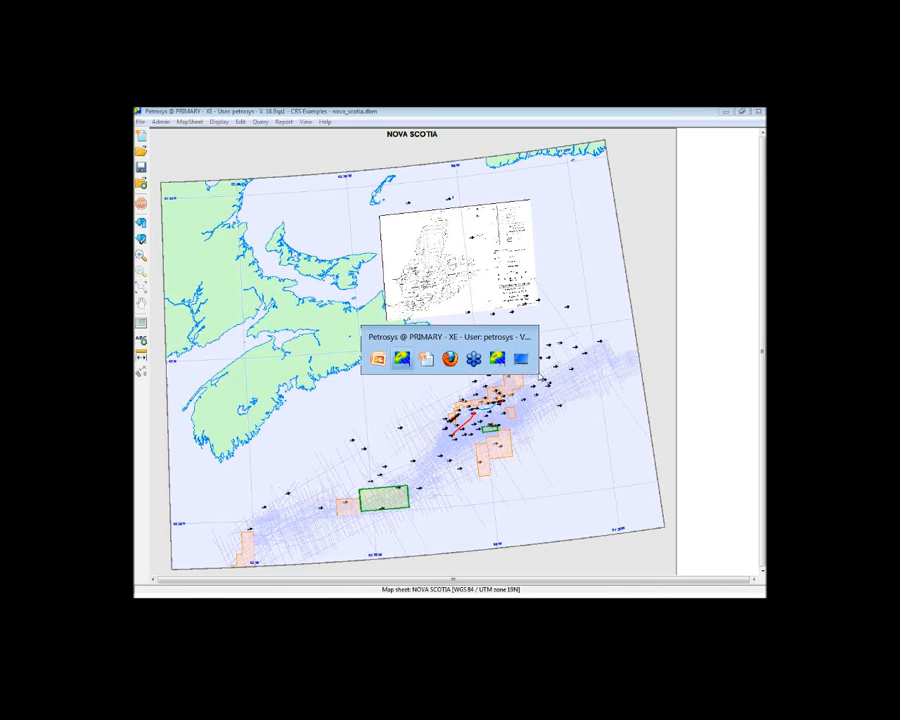
key("alt+Tab")
key("alt+Tab")
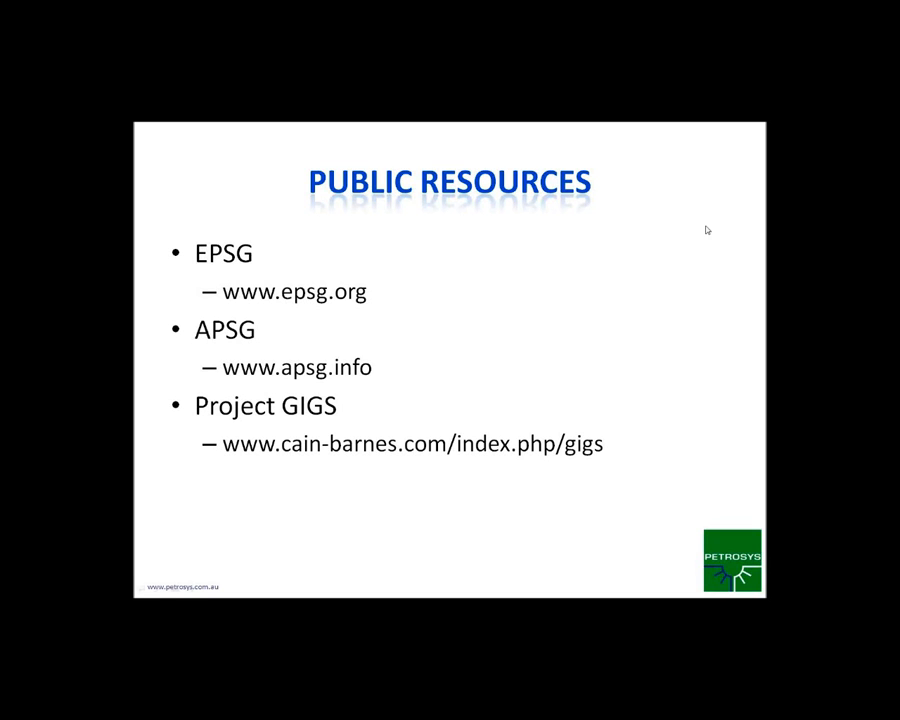
left_click(532, 329)
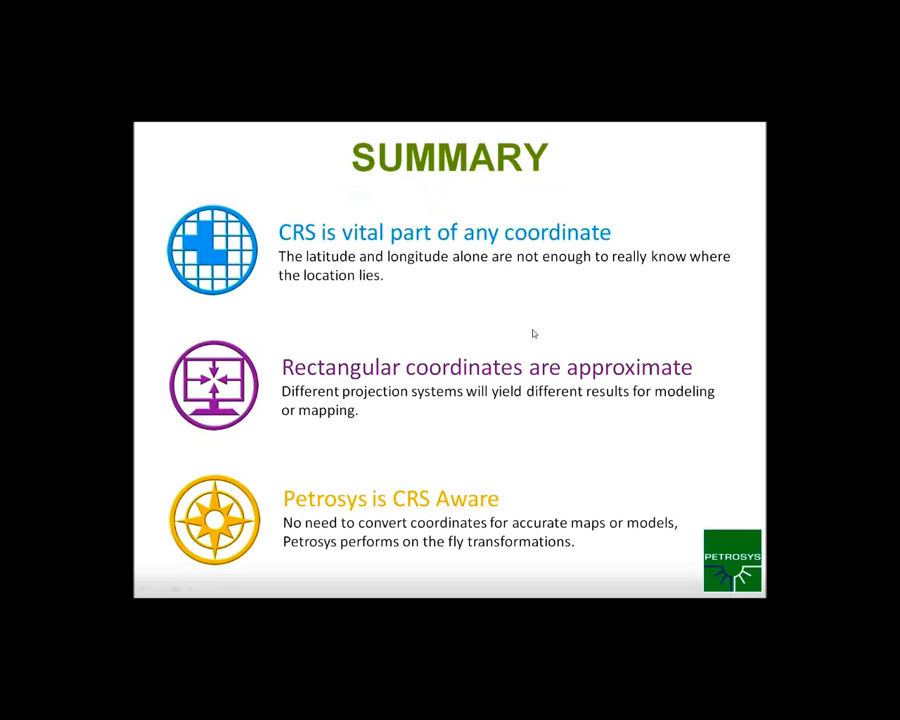